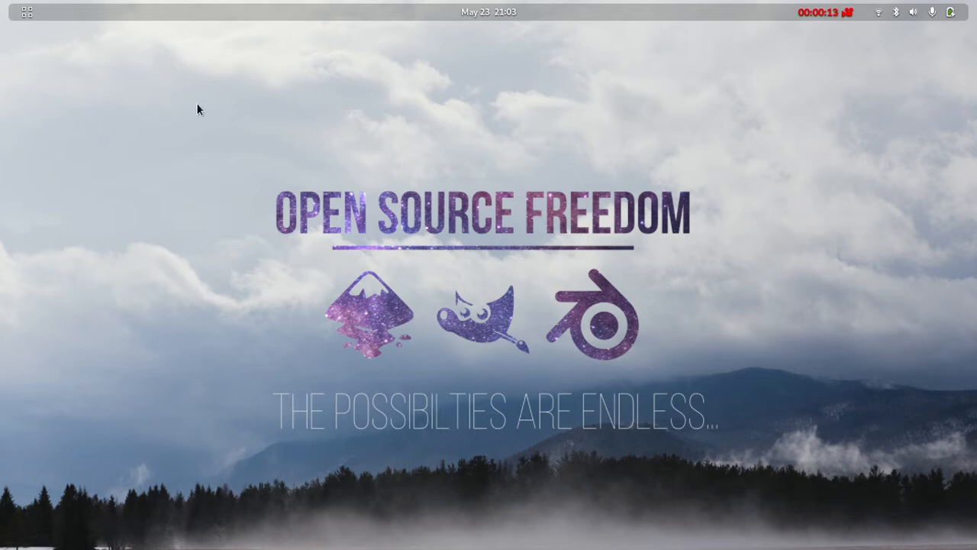
Open the Files app and copy pop-os_19.10_amd64_intel_11.iso from the ISO folder on the Arina Data drive.
left_click(27, 10)
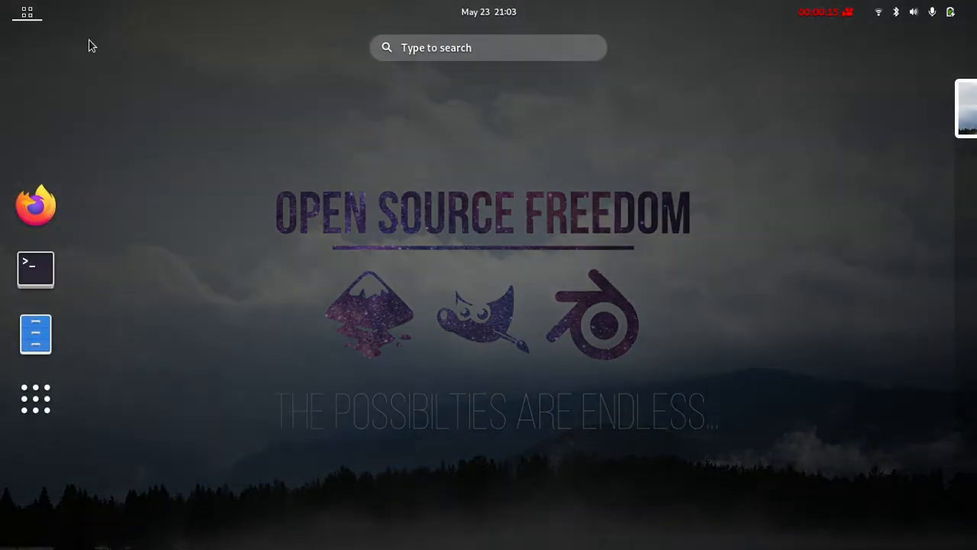
left_click(43, 336)
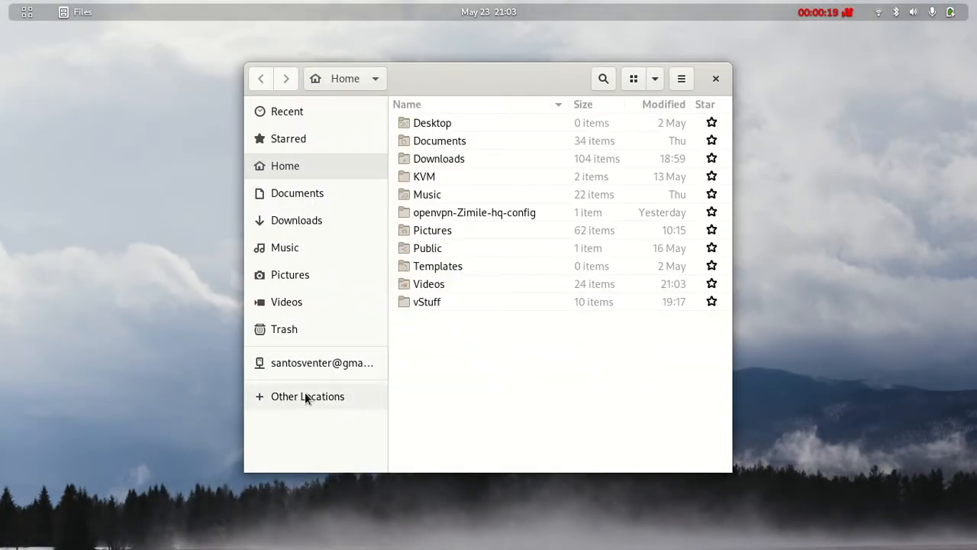
left_click(304, 398)
left_click(530, 177)
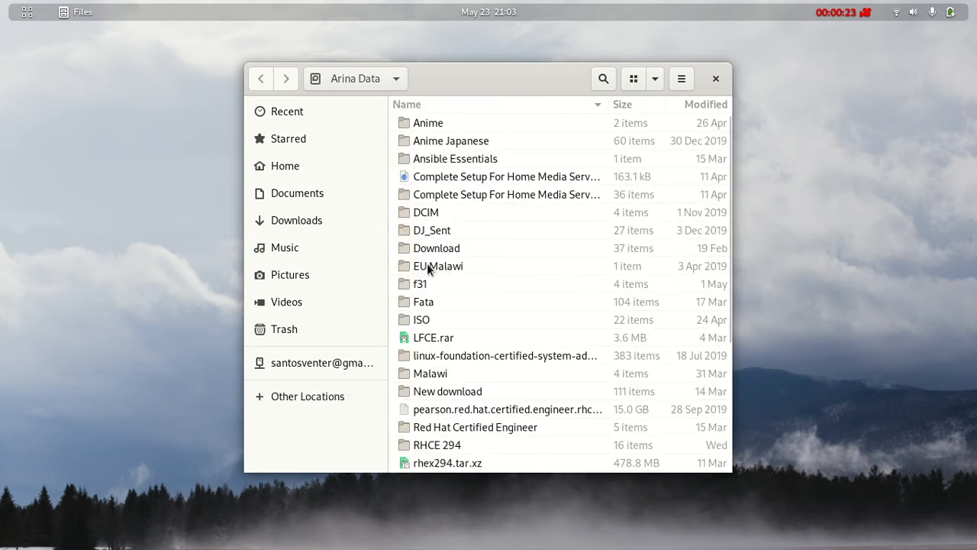
double_click(421, 319)
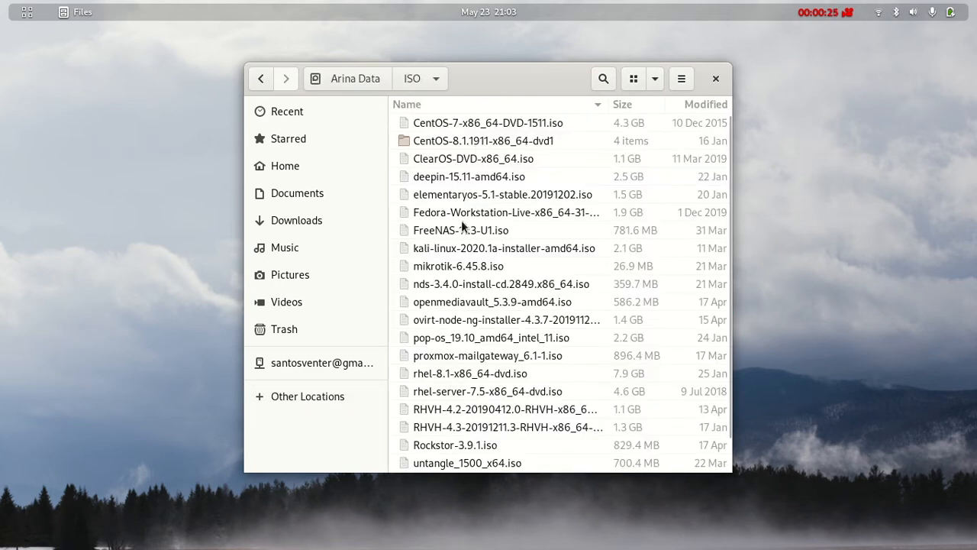
right_click(447, 338)
key("Escape")
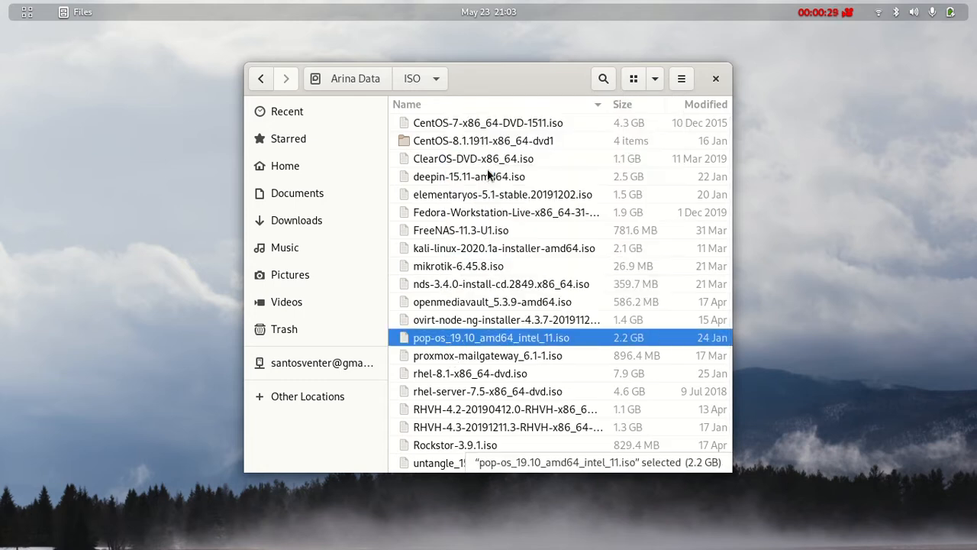
Paste the copied Pop!_OS image into the KVM folder inside the home directory.
left_click(284, 167)
double_click(439, 179)
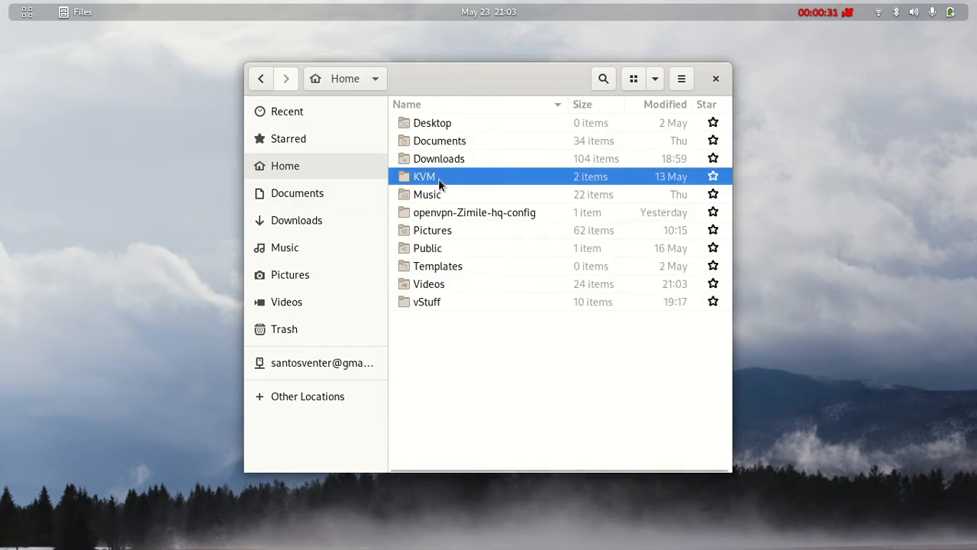
right_click(450, 189)
key("Escape")
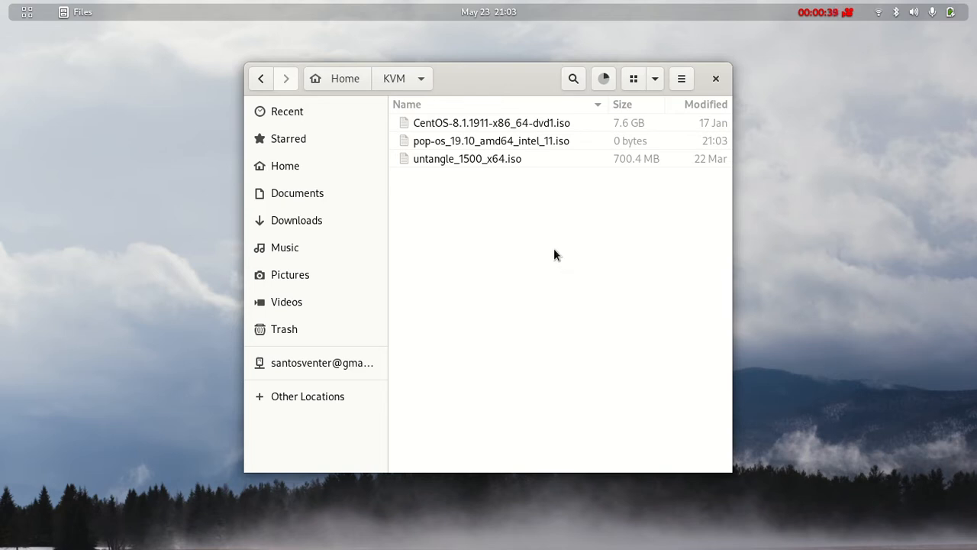
Check the progress of the file copy and minimize the file manager window.
left_click(604, 79)
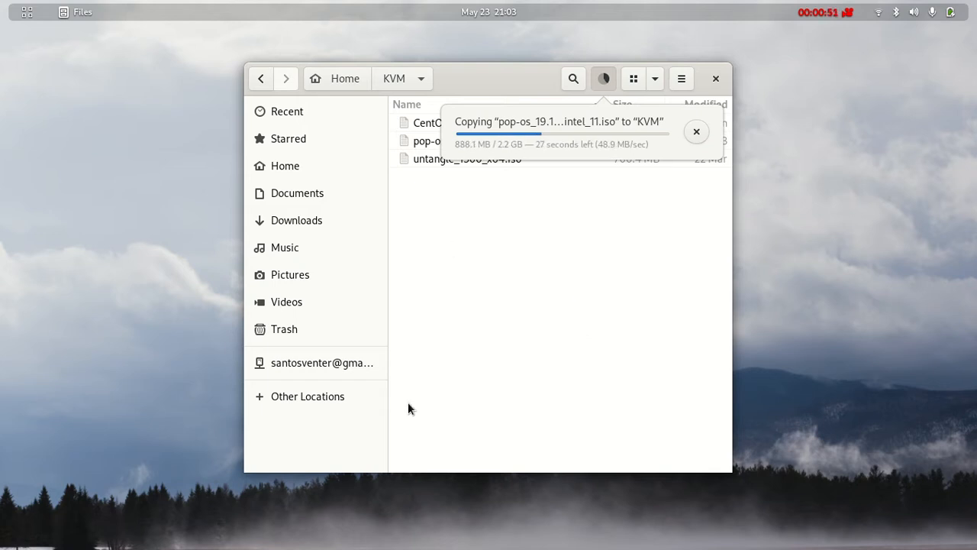
left_click(503, 84)
right_click(503, 82)
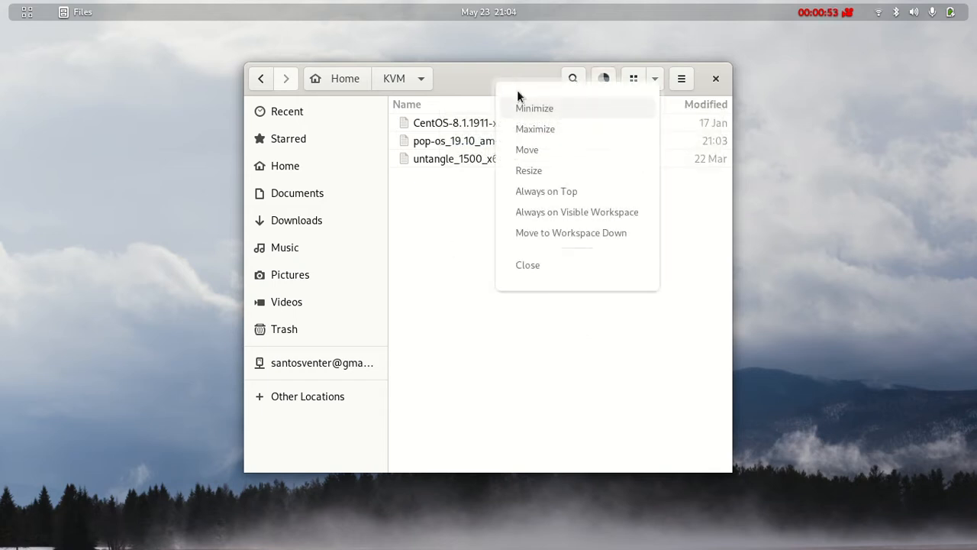
left_click(525, 106)
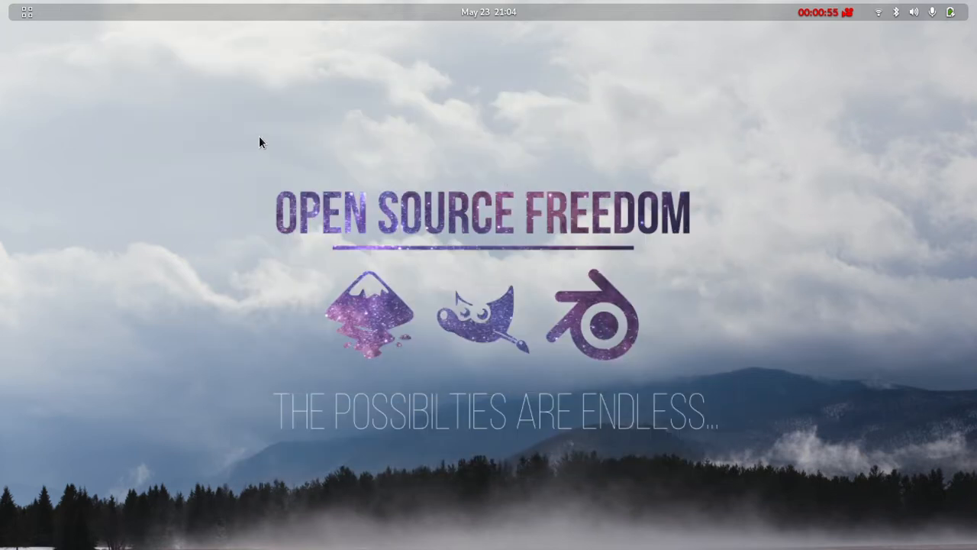
Launch Virtual Machine Manager and authenticate with the account password to manage local virtualized systems.
left_click(23, 11)
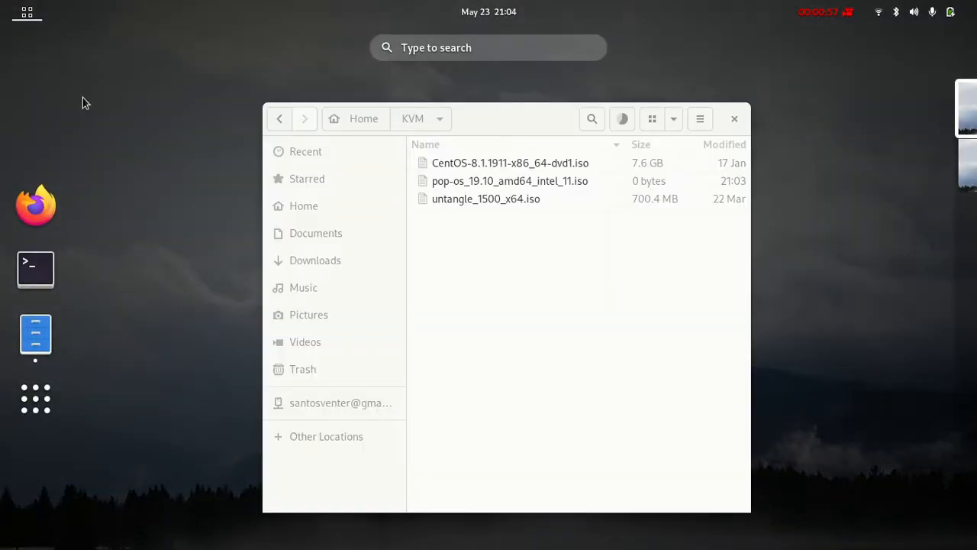
left_click(35, 398)
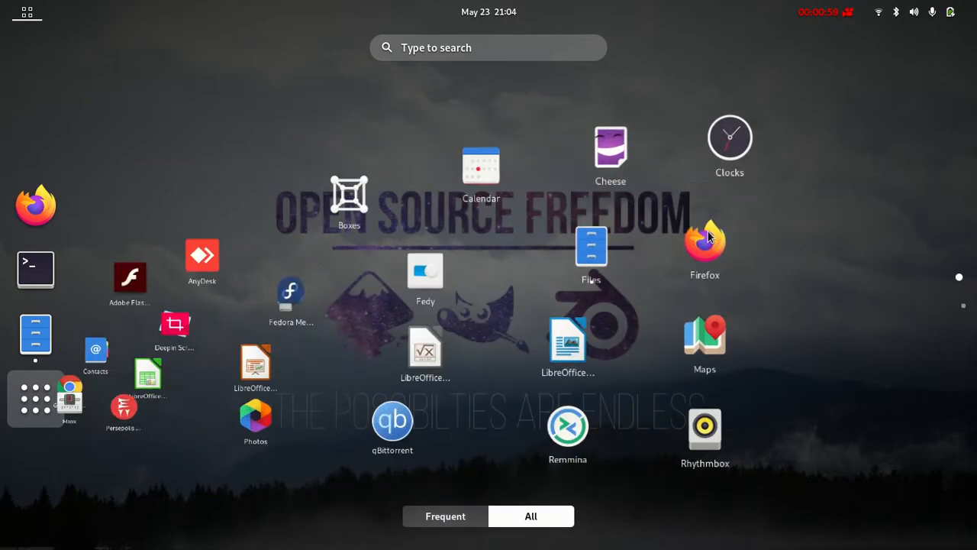
scroll(611, 340, "down", 1)
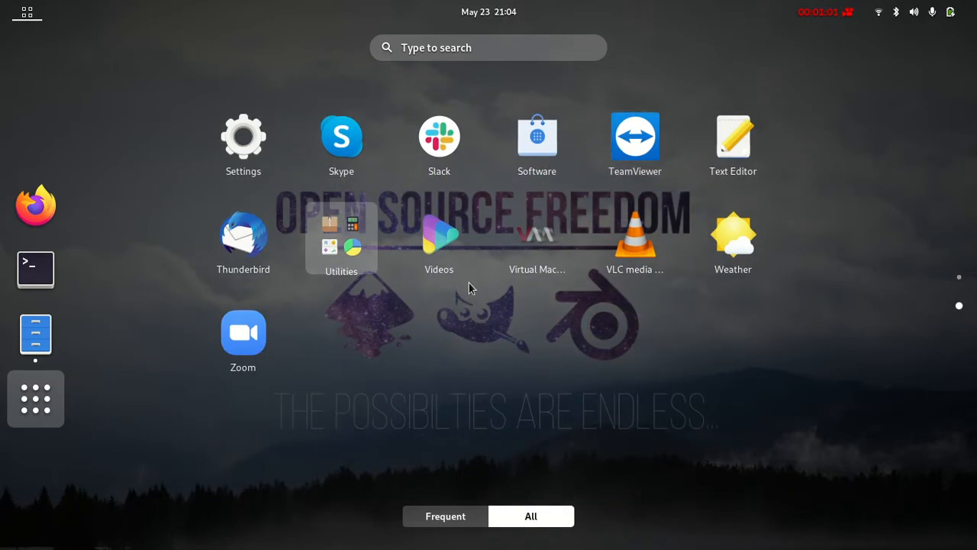
left_click(545, 244)
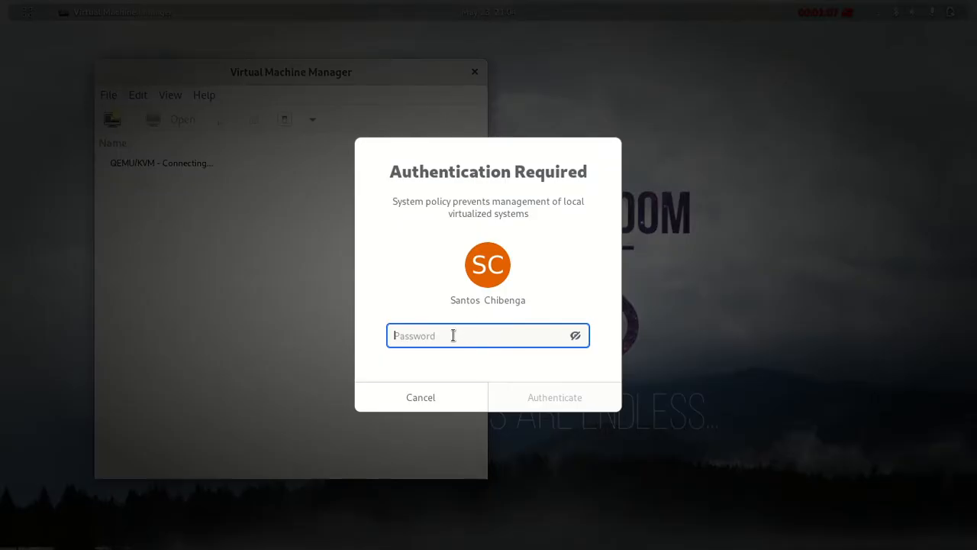
type("•••••••••")
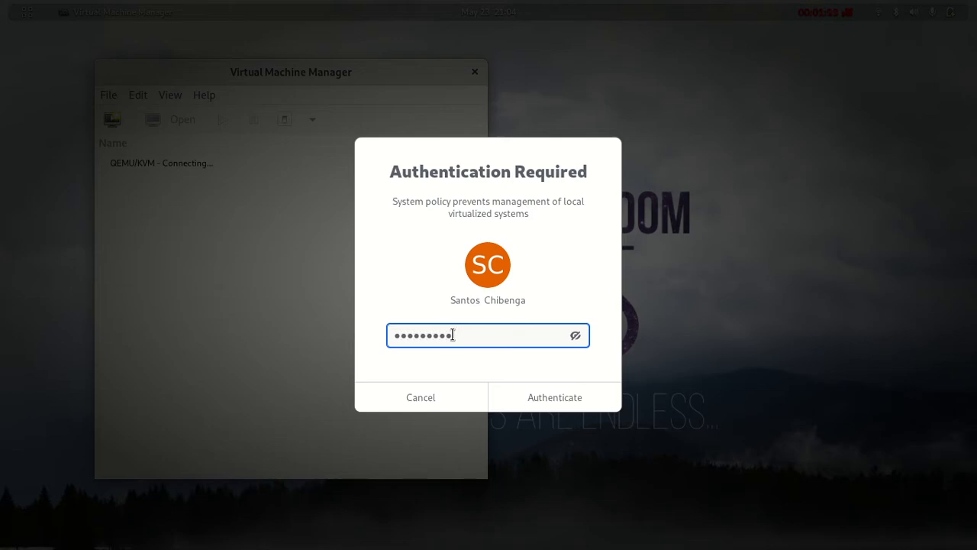
key("Return")
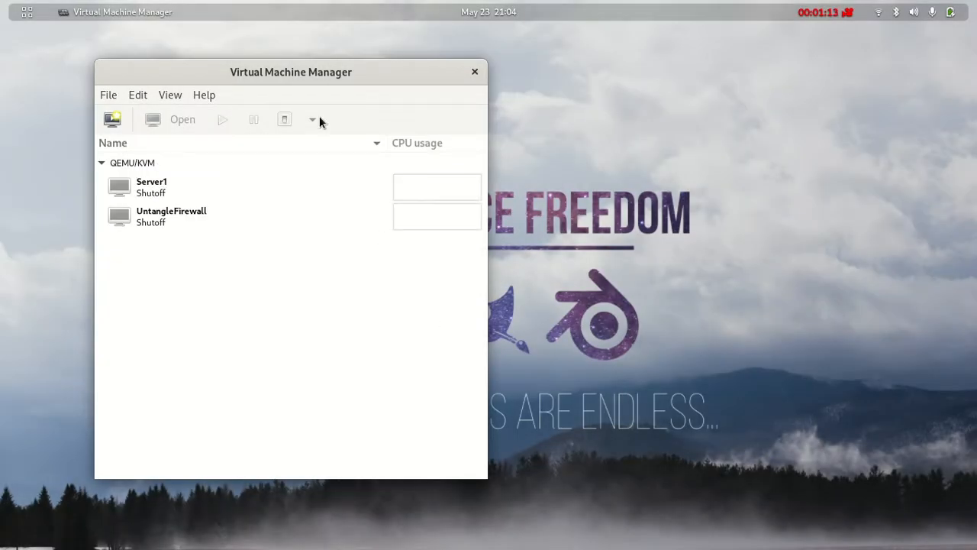
Close the file manager window and reposition the Virtual Machine Manager window near the middle of the desktop.
left_click_drag(288, 74, 599, 76)
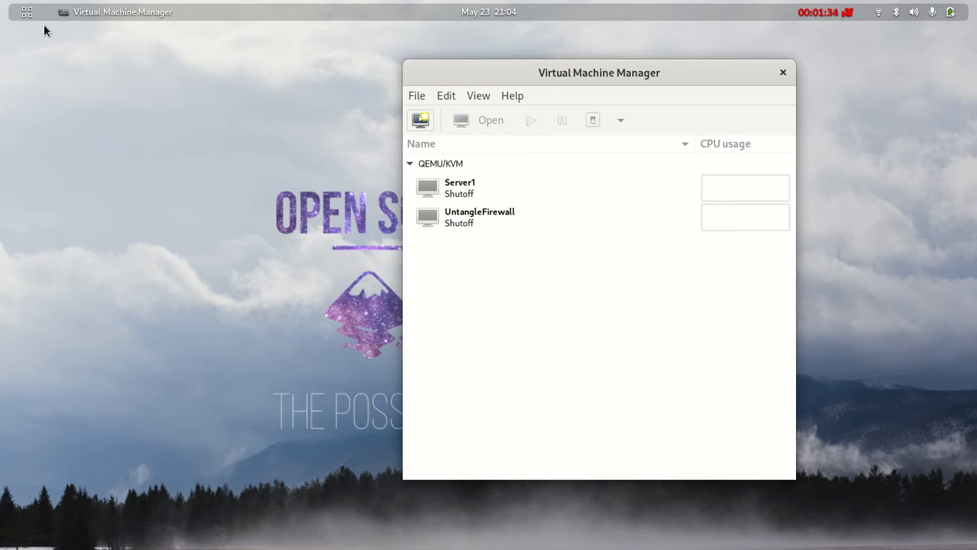
mouse_move(0, 1)
left_click(382, 321)
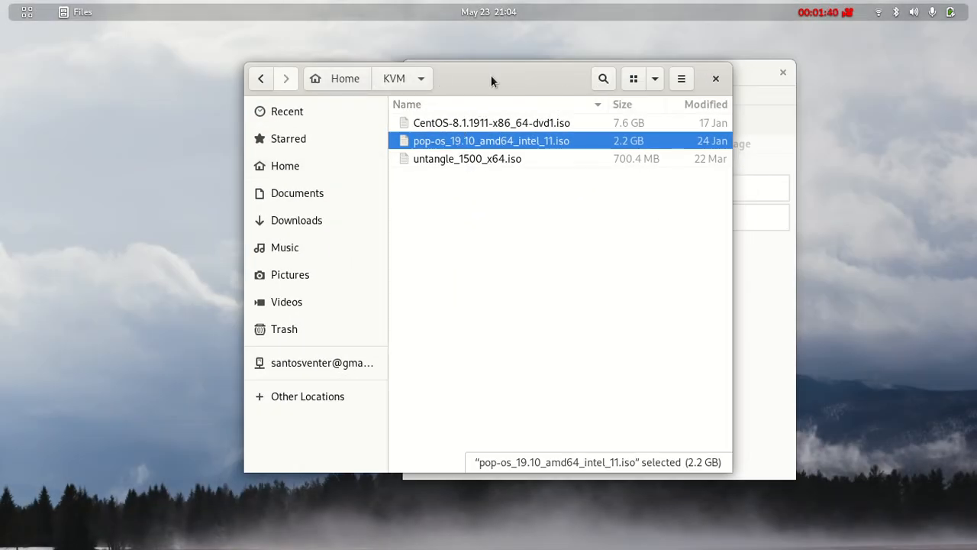
left_click(720, 77)
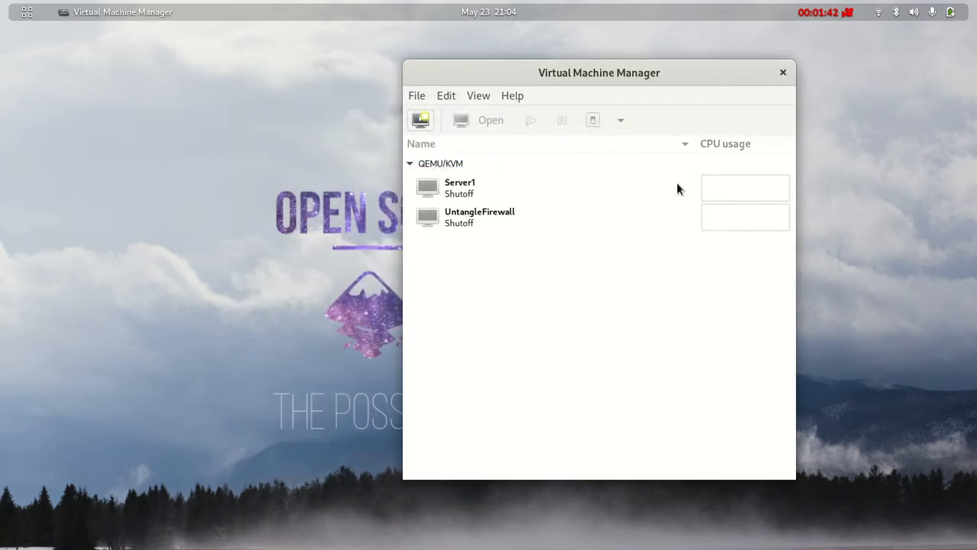
left_click_drag(527, 72, 457, 63)
Start creating a new virtual machine that installs from local install media (ISO image or CDROM).
left_click(350, 110)
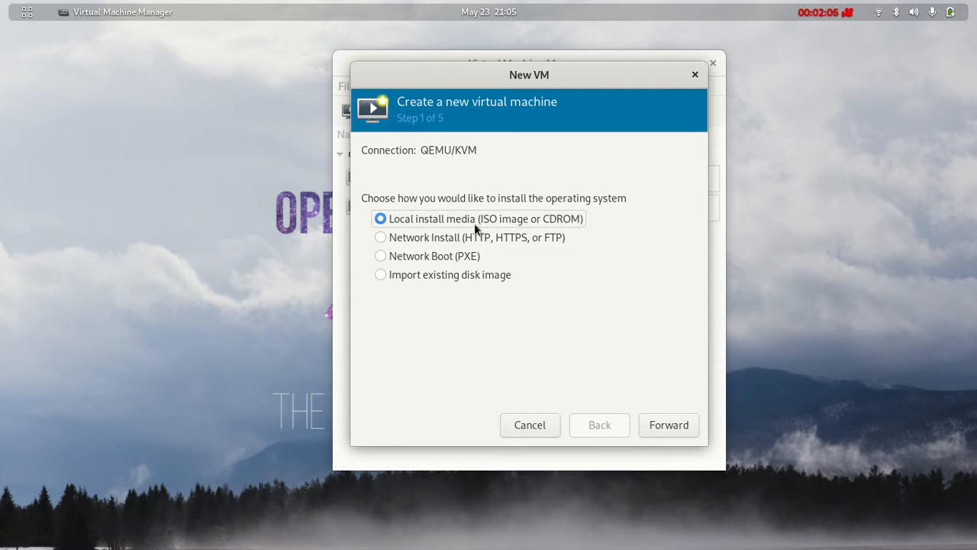
left_click(416, 238)
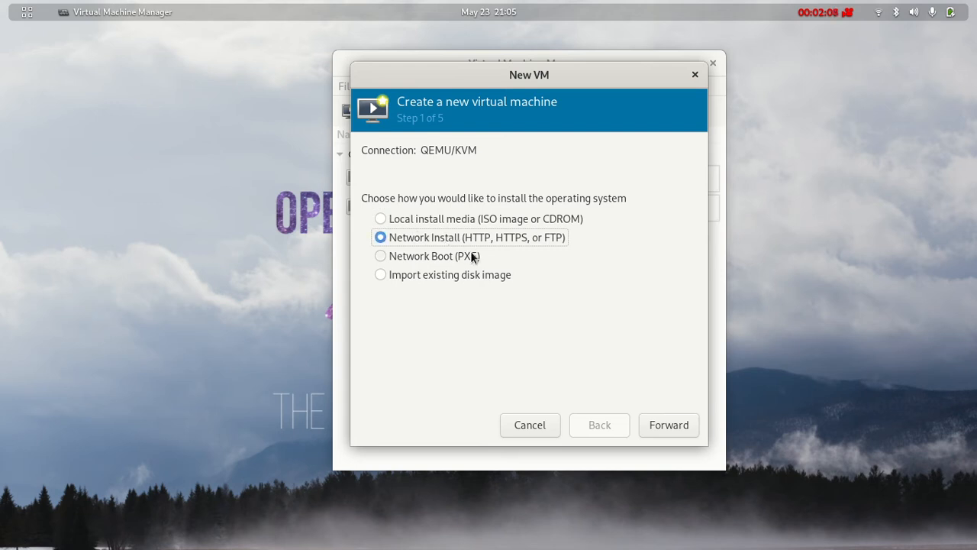
left_click(445, 256)
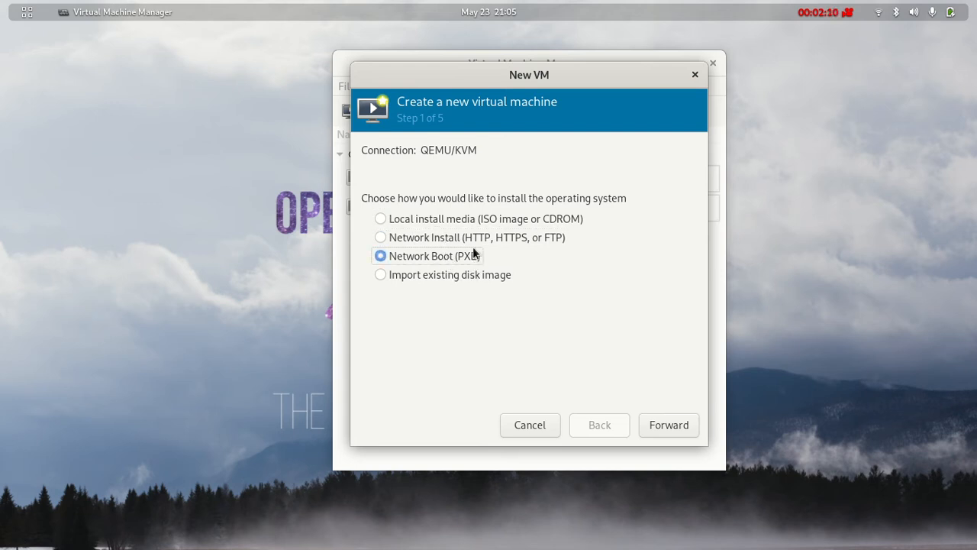
left_click(472, 275)
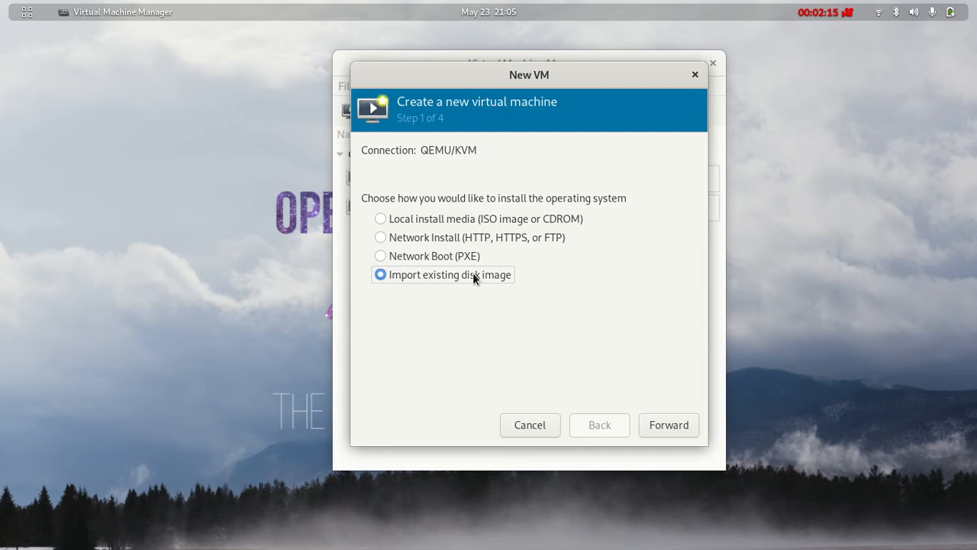
left_click(407, 220)
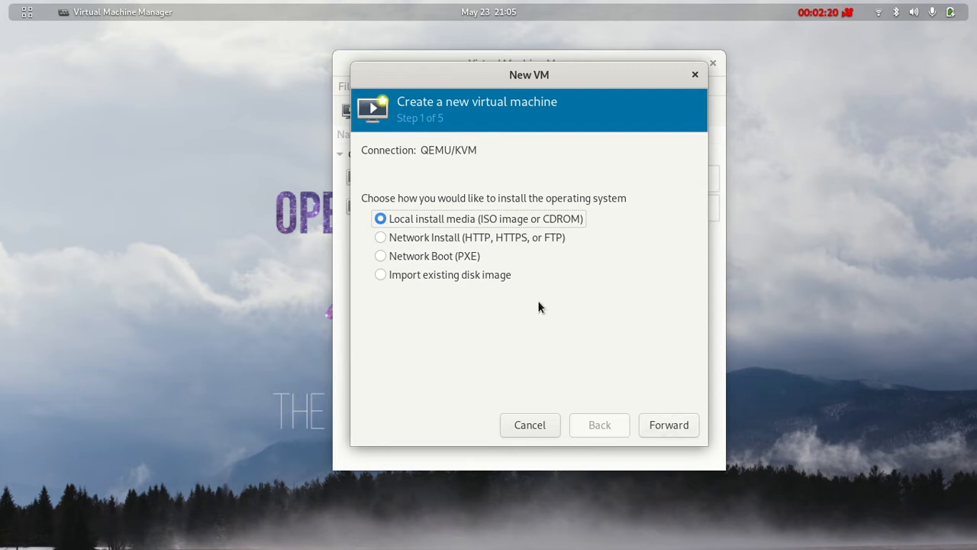
left_click(672, 428)
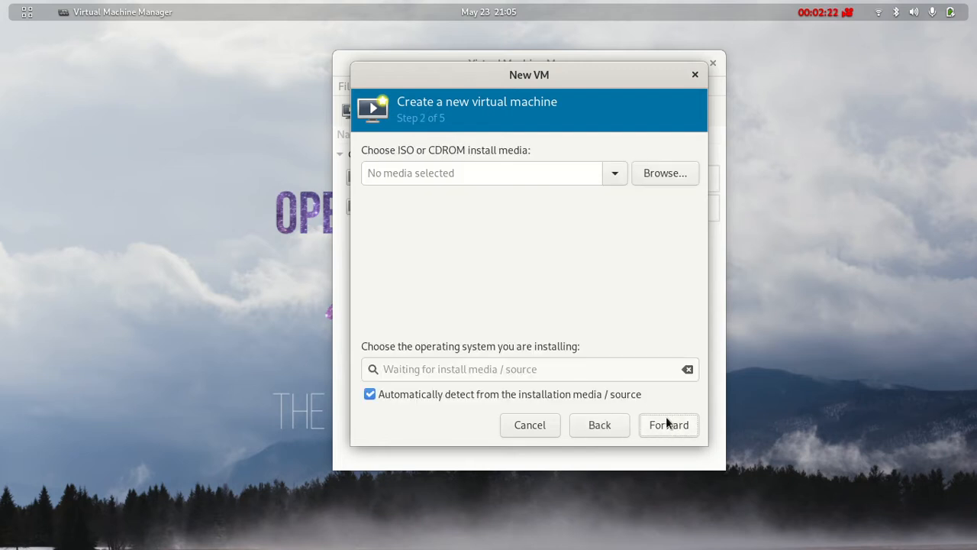
Choose pop-os_19.10_amd64_intel_11.iso from the local KVM folder as install media and try to proceed to the following wizard page.
left_click(664, 174)
left_click(615, 422)
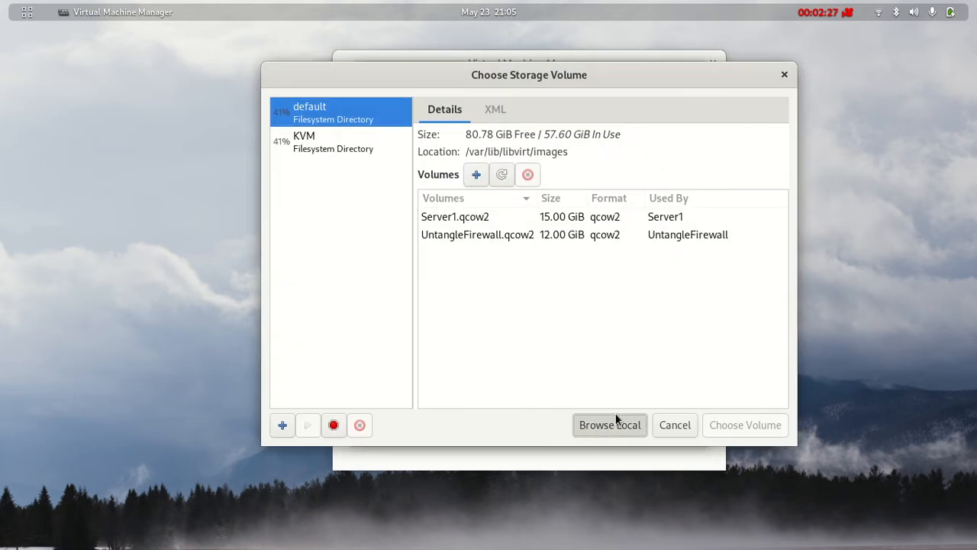
left_click(305, 142)
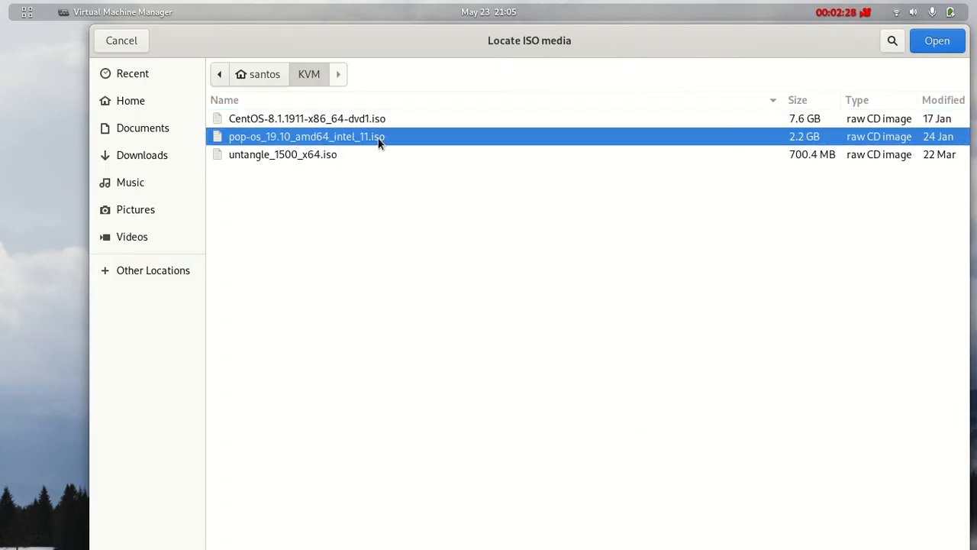
left_click(937, 41)
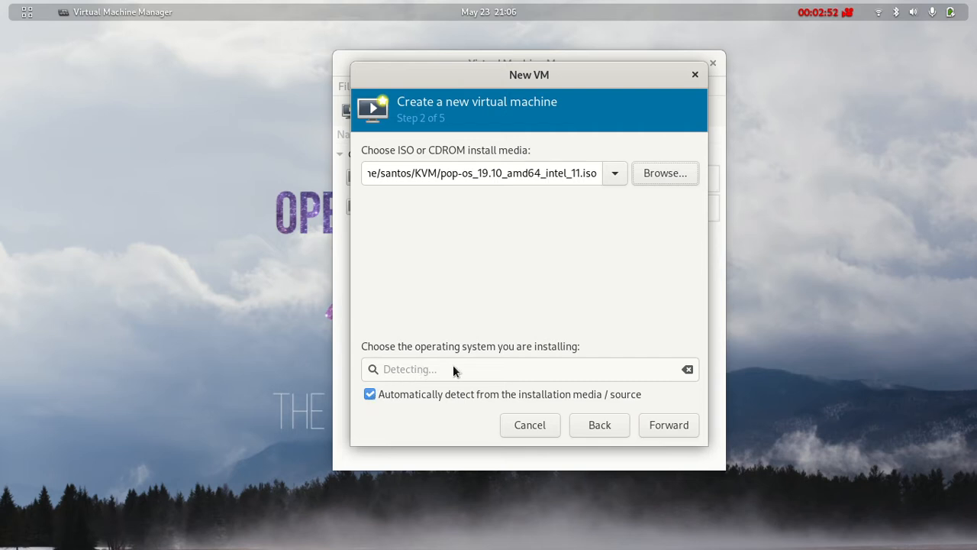
left_click(665, 426)
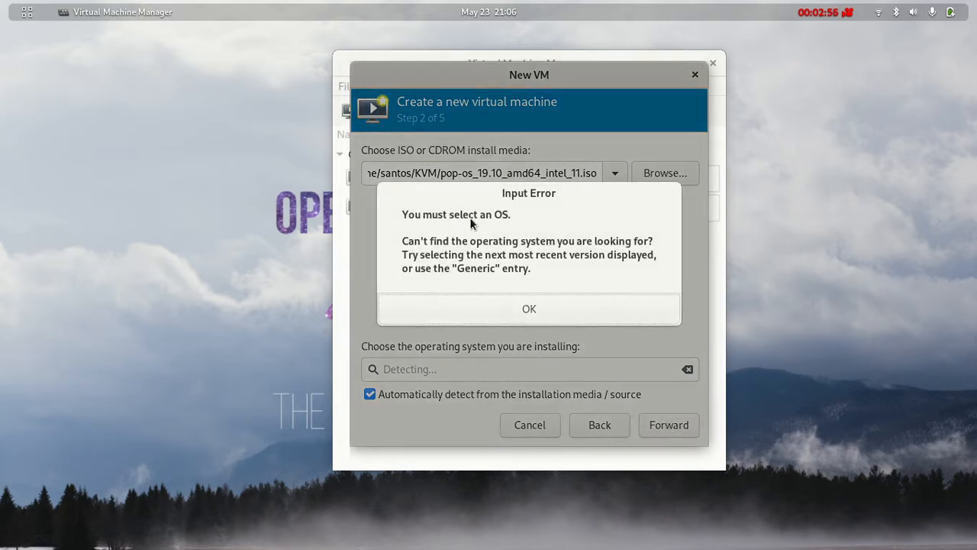
left_click(517, 309)
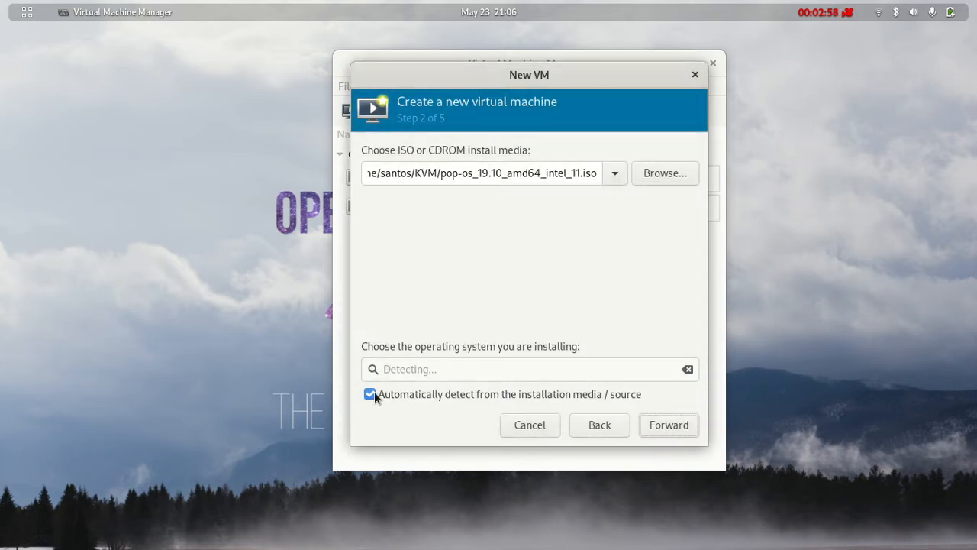
Turn off automatic detection of the operating system and select Ubuntu 20.04 as the system being installed.
left_click(370, 394)
left_click(541, 366)
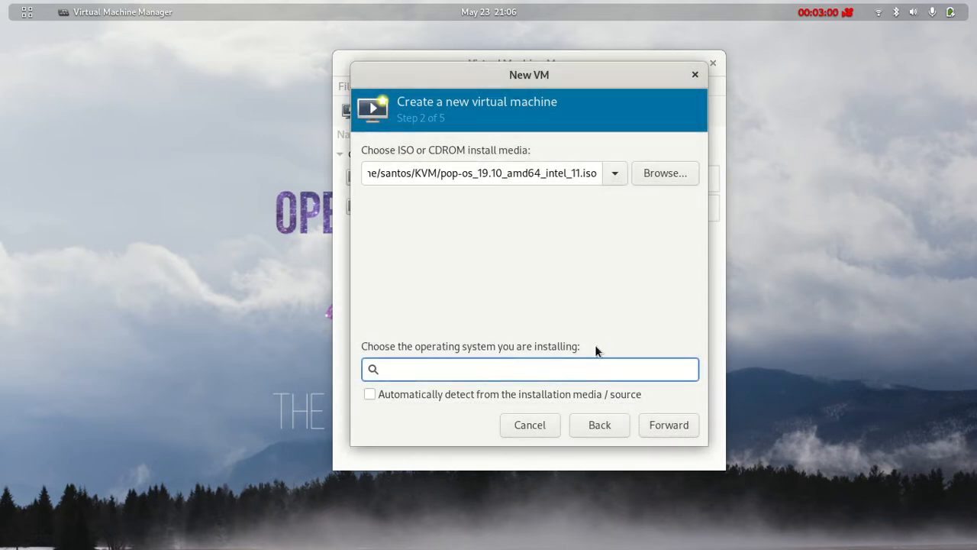
type("de")
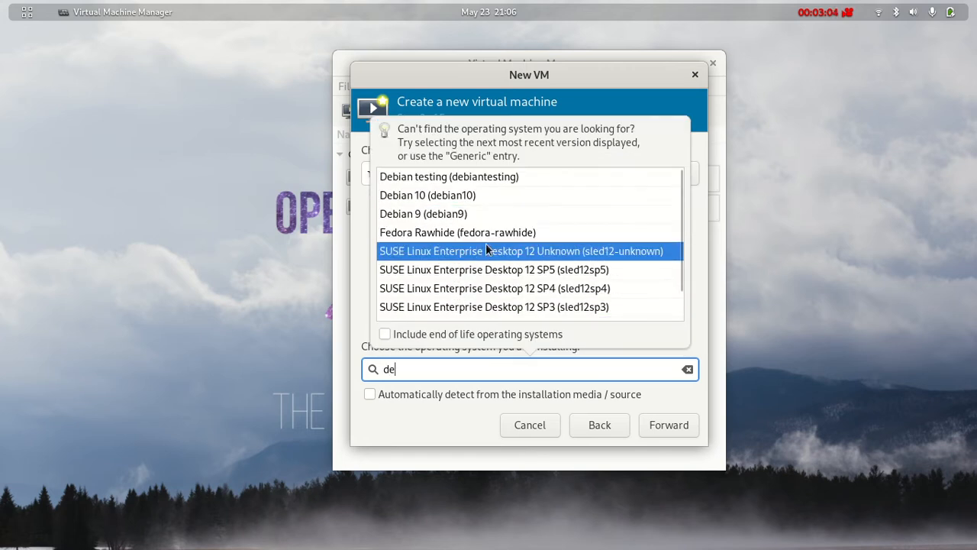
key("BackSpace")
key("BackSpace")
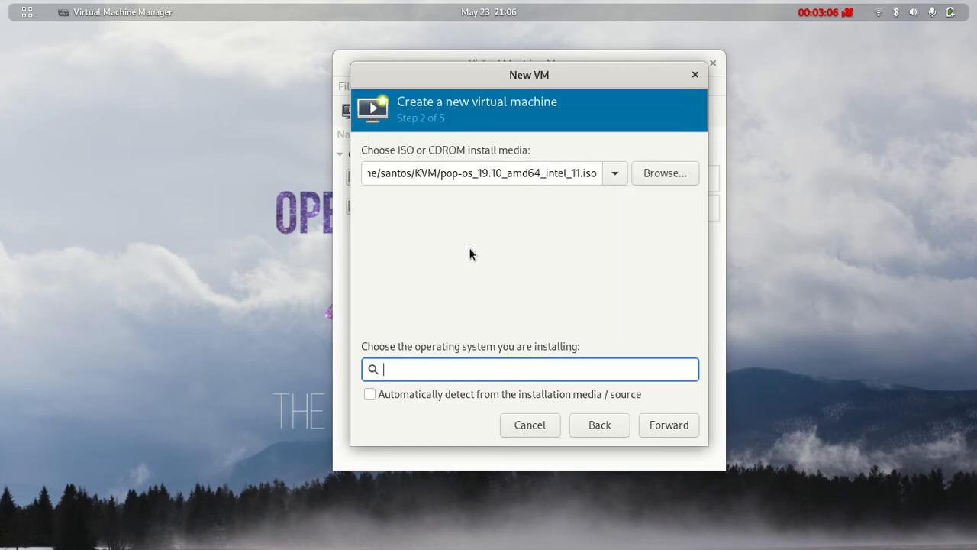
type("ub")
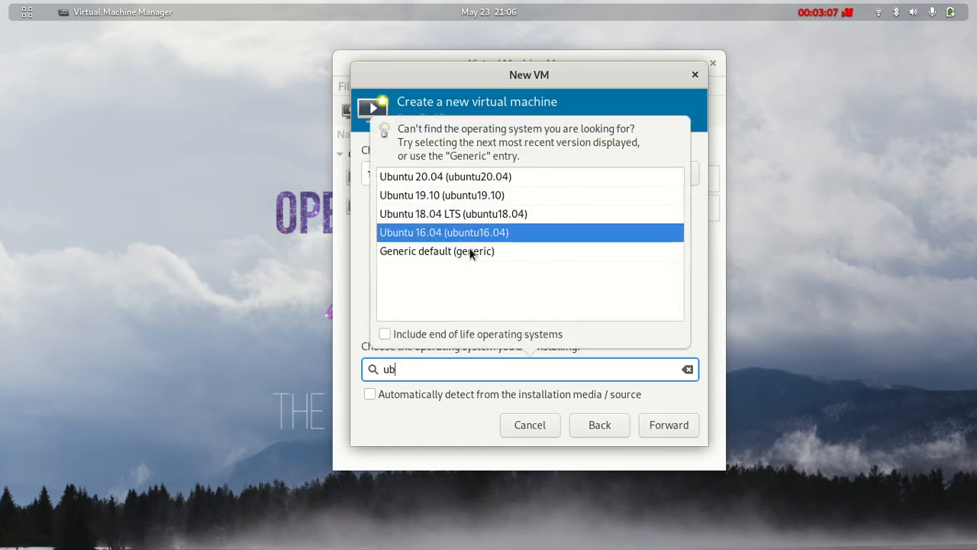
left_click(463, 180)
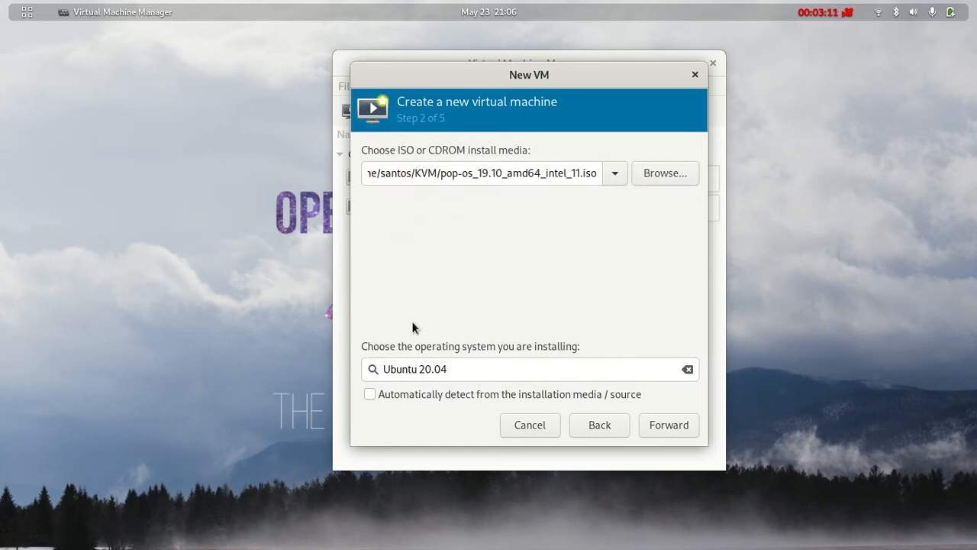
Change the operating system being installed to Ubuntu 19.10 and proceed to the memory and CPU settings.
left_click(454, 368)
key("BackSpace")
key("BackSpace")
key("BackSpace")
key("BackSpace")
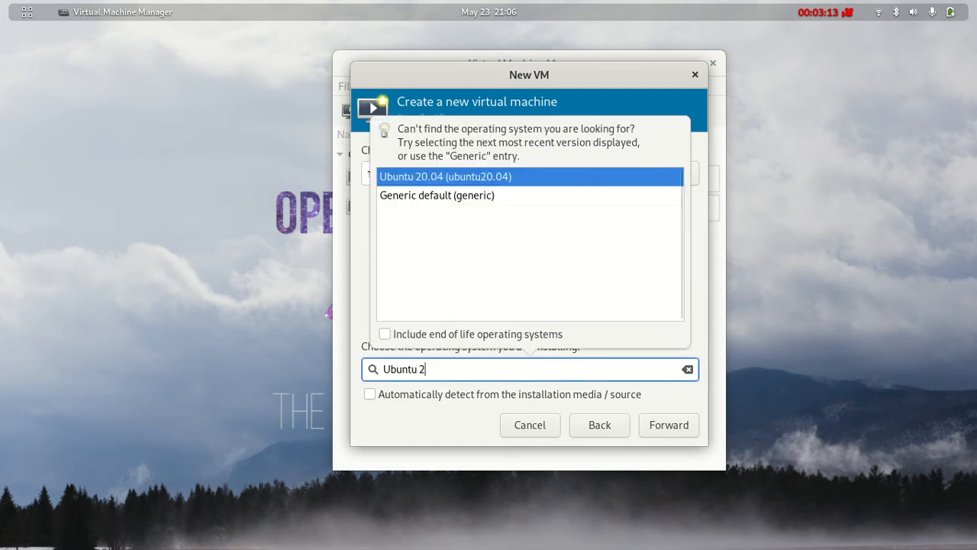
key("BackSpace")
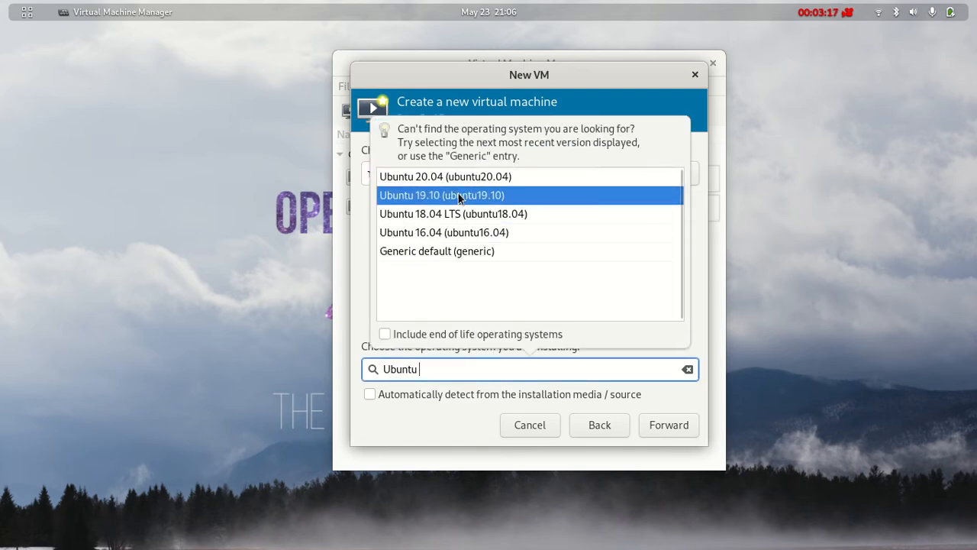
left_click(496, 197)
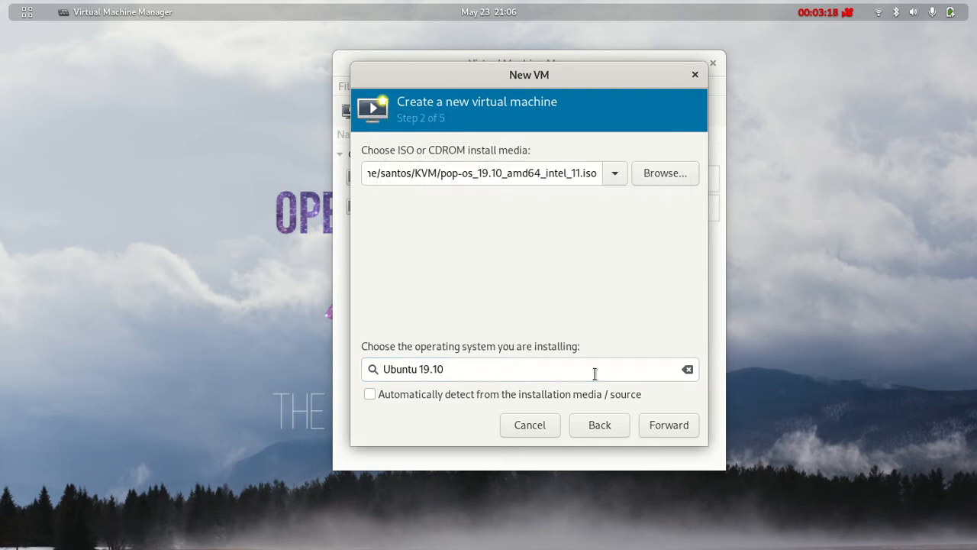
left_click(658, 425)
Set the virtual machine's memory to 3000 MiB, keep 2 CPUs, and proceed to the storage settings.
left_click(442, 174)
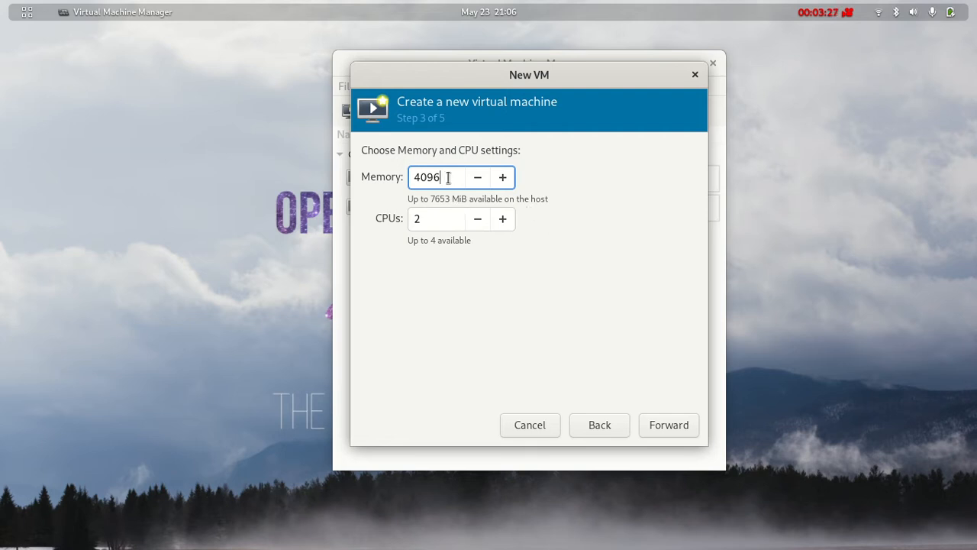
key("BackSpace")
key("BackSpace")
key("BackSpace")
key("BackSpace")
type("000")
left_click(440, 220)
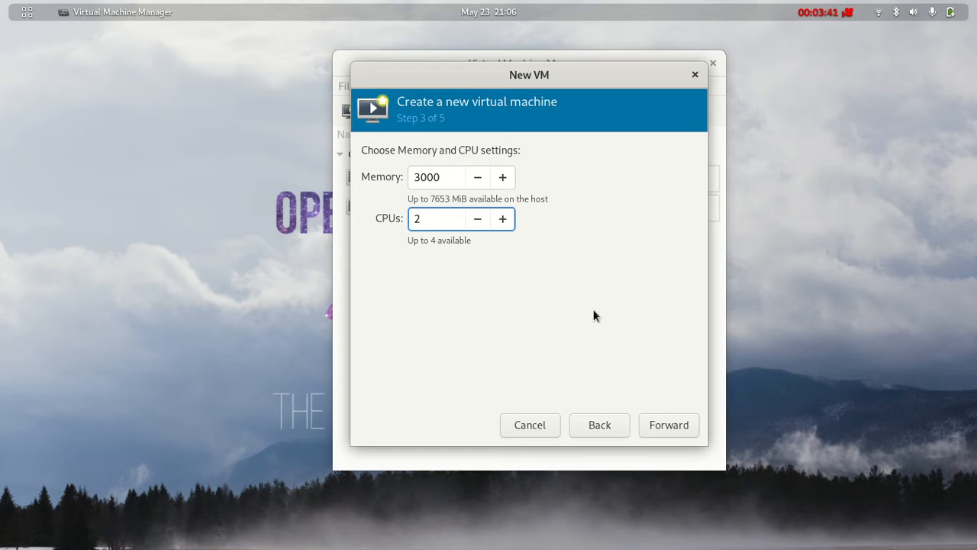
left_click(667, 430)
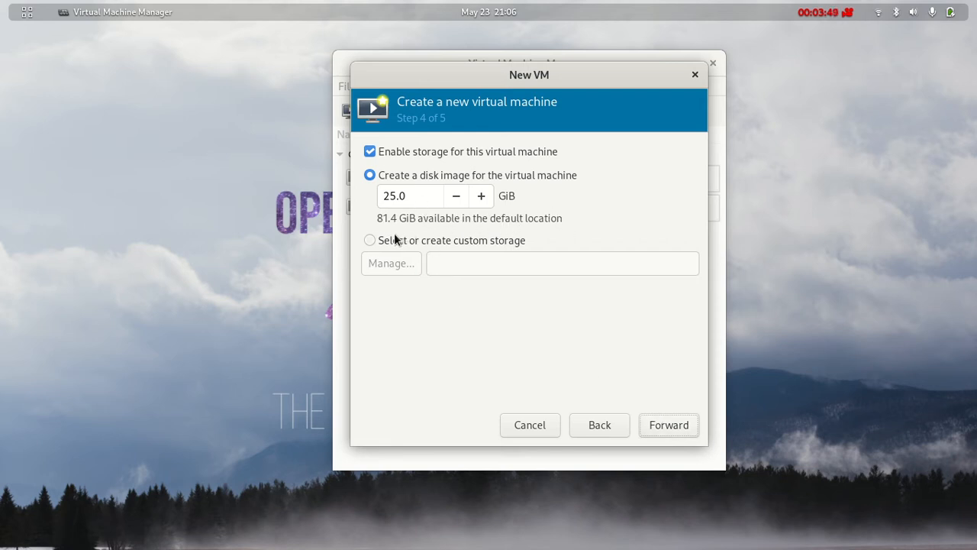
Set the virtual machine's disk image size to 20 GiB and proceed to the final wizard page.
left_click(424, 196)
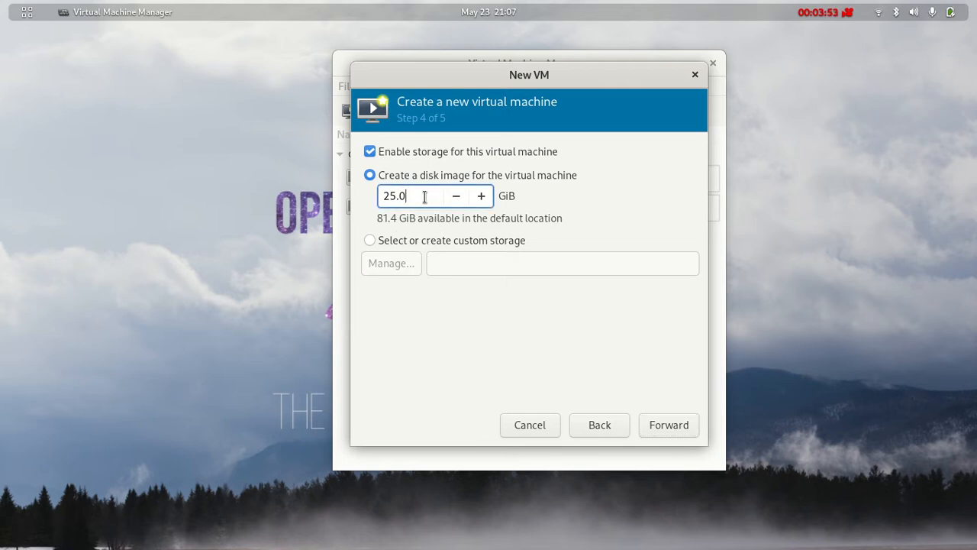
key("BackSpace")
key("BackSpace")
left_click(665, 422)
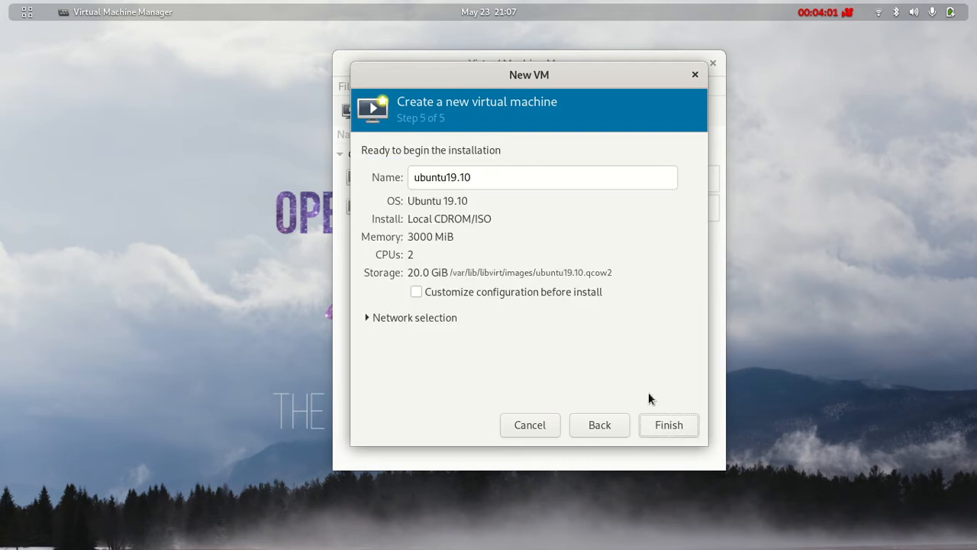
Name the new virtual machine PopOS.
left_click(499, 179)
key("ctrl+a")
key("BackSpace")
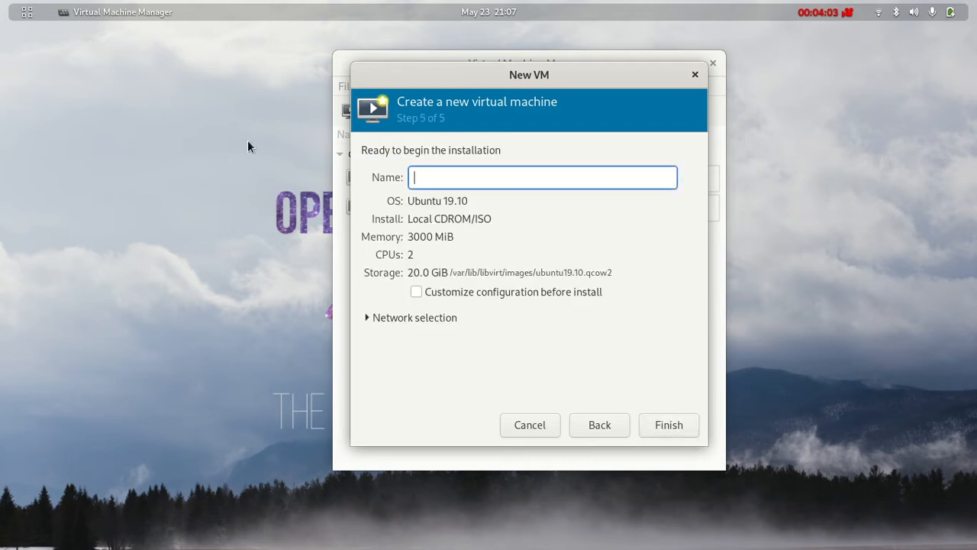
type("Pop")
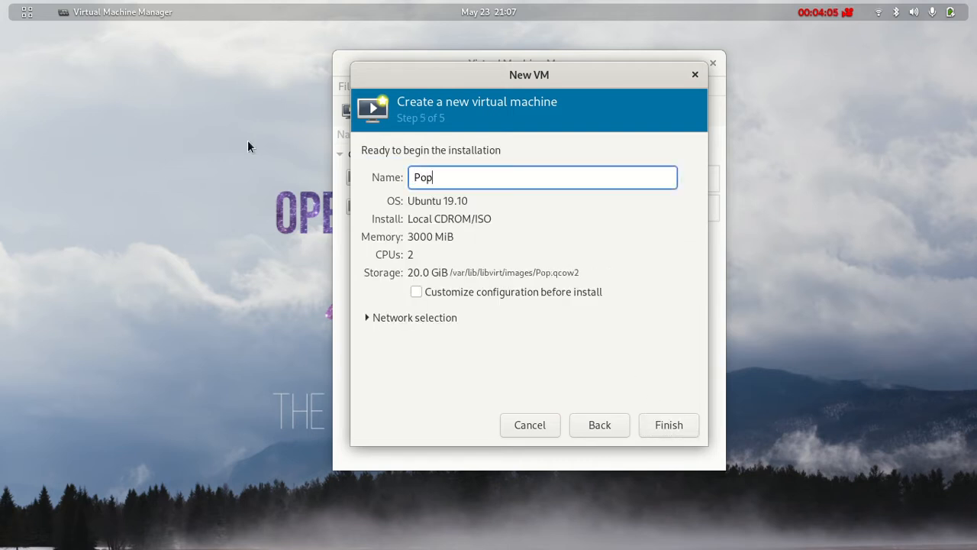
type("!_")
key("BackSpace")
key("BackSpace")
type("OS")
Finish creating the virtual machine on the default NAT network without customizing its configuration, and show its console full screen.
left_click(396, 320)
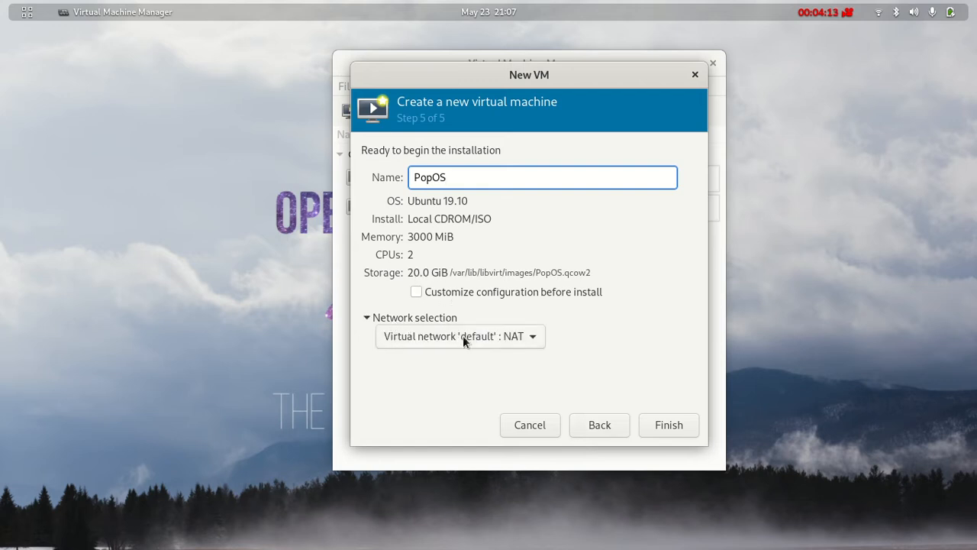
left_click(418, 291)
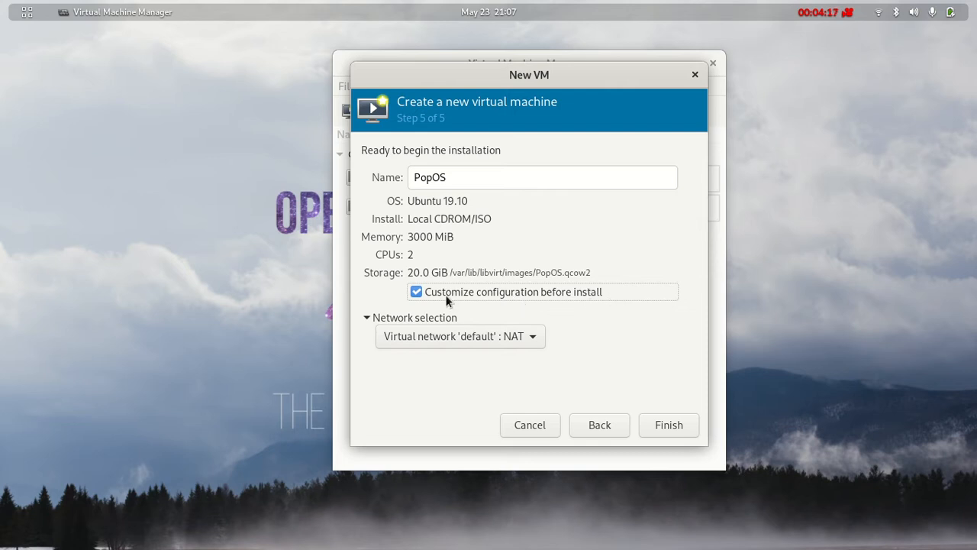
left_click(417, 292)
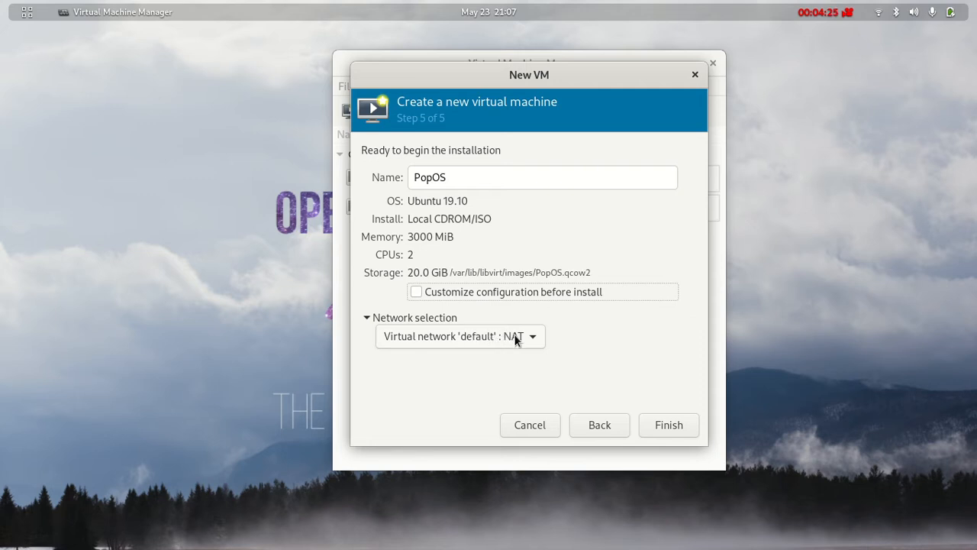
left_click(668, 426)
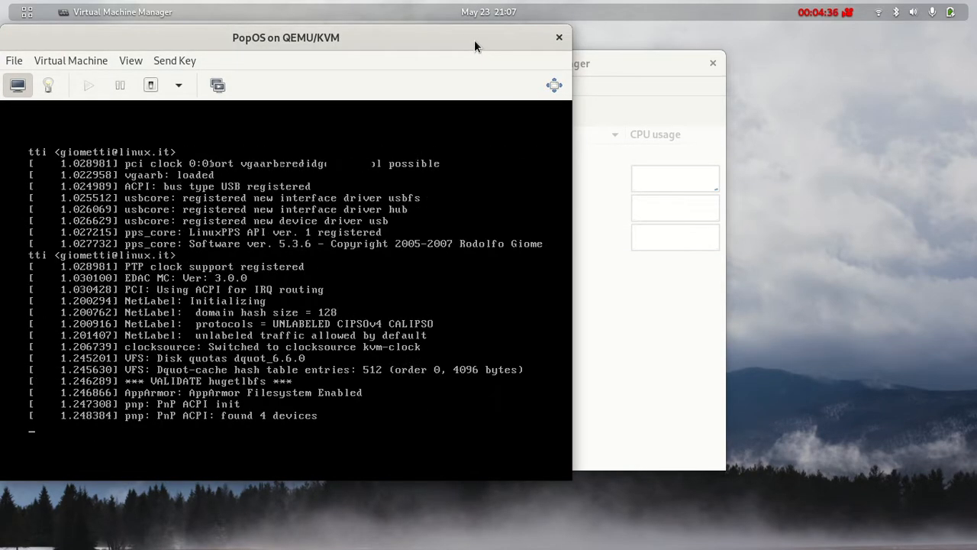
left_click(554, 84)
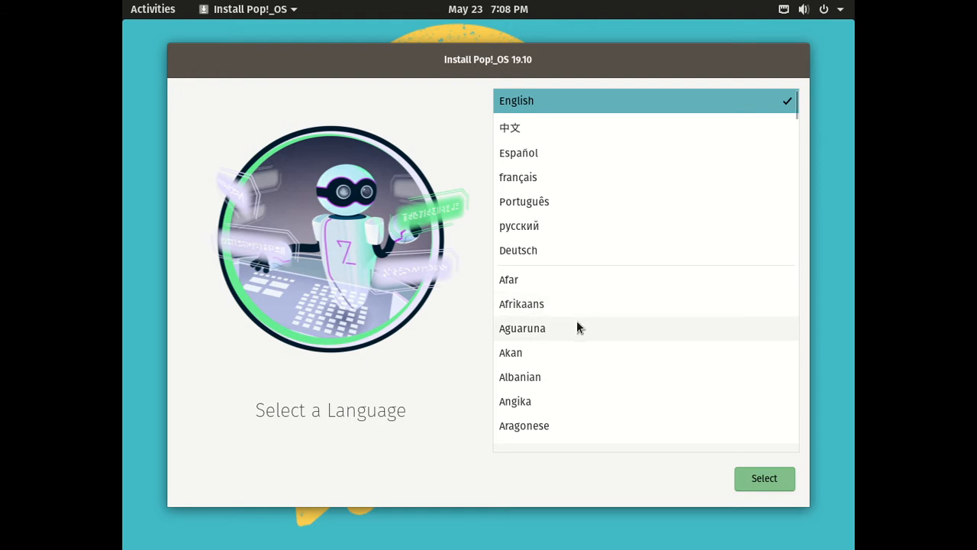
Choose English with United States of America as the language and region for the Pop!_OS installation.
scroll(572, 329, "down", 10)
scroll(545, 370, "up", 10)
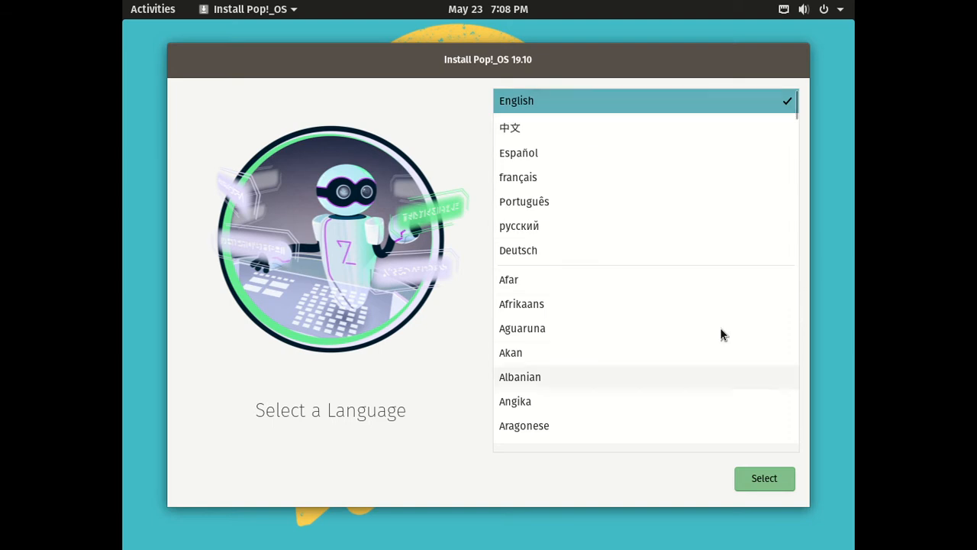
left_click(771, 483)
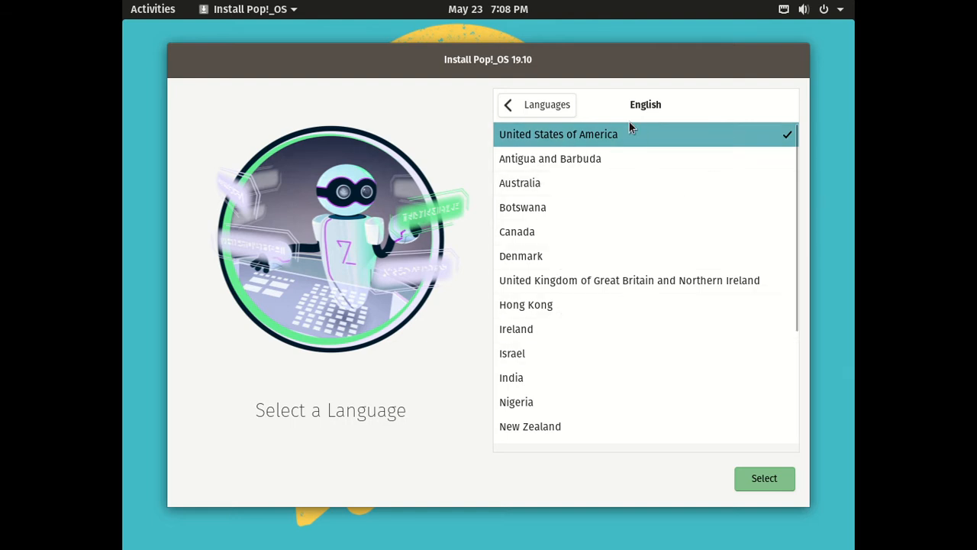
scroll(514, 368, "down", 4)
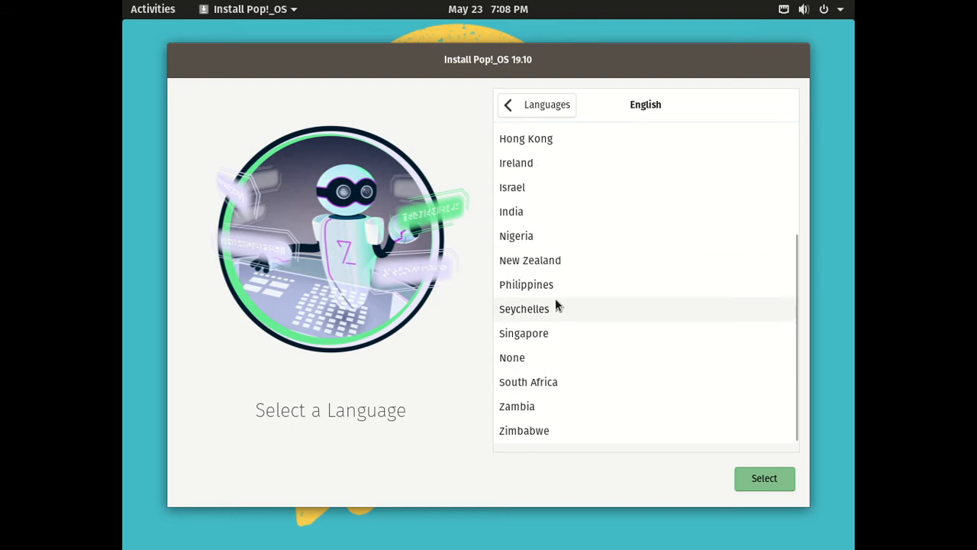
scroll(555, 298, "up", 4)
scroll(537, 249, "down", 4)
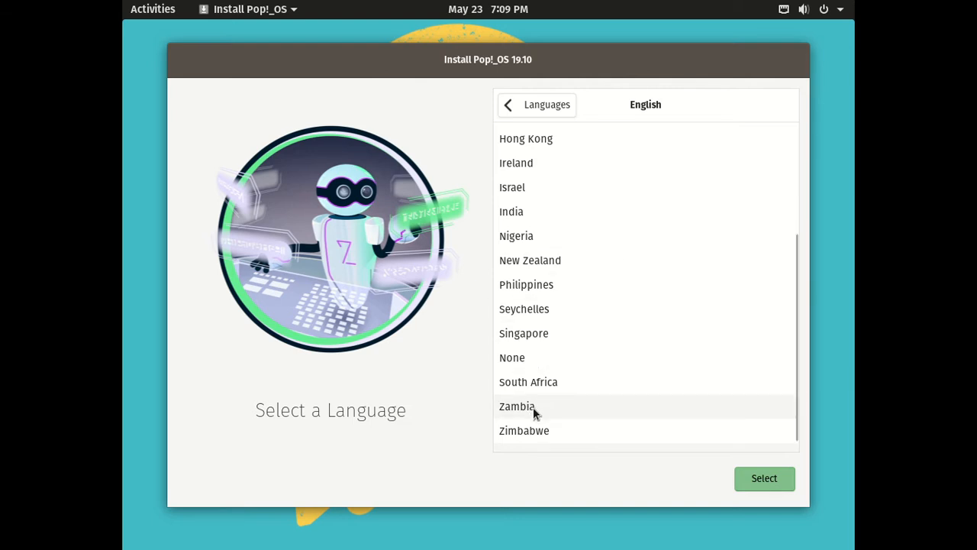
scroll(595, 355, "up", 5)
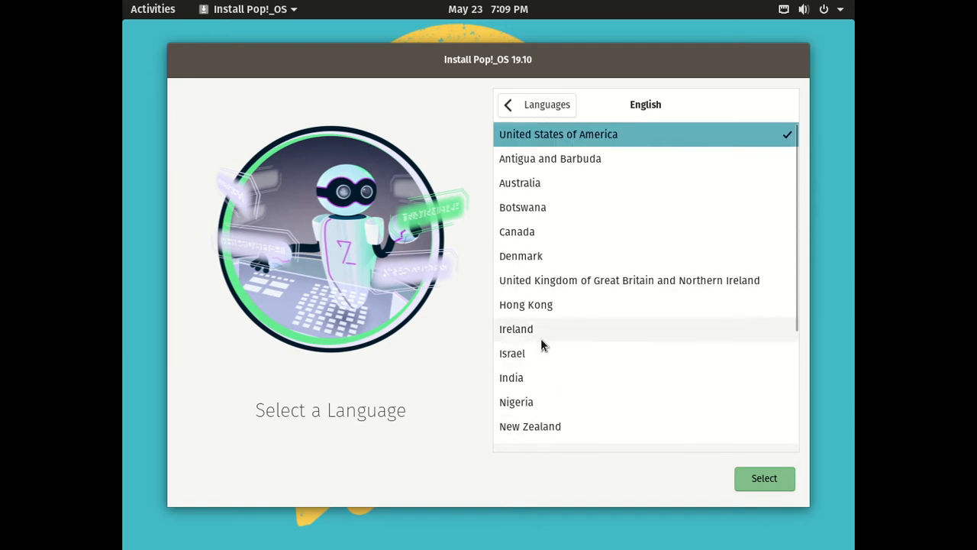
left_click(767, 478)
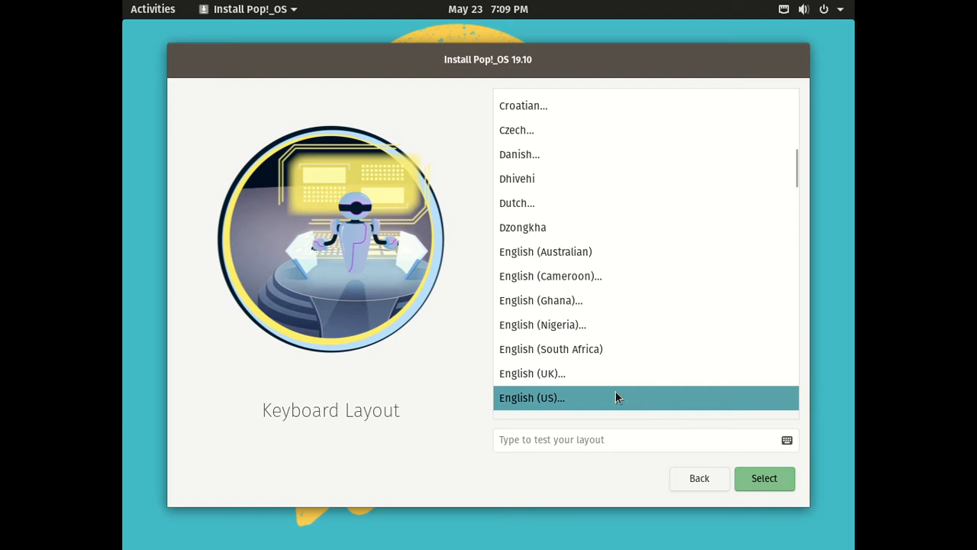
Choose the English (US) keyboard layout with its Default variant and continue to the install type selection.
left_click(548, 400)
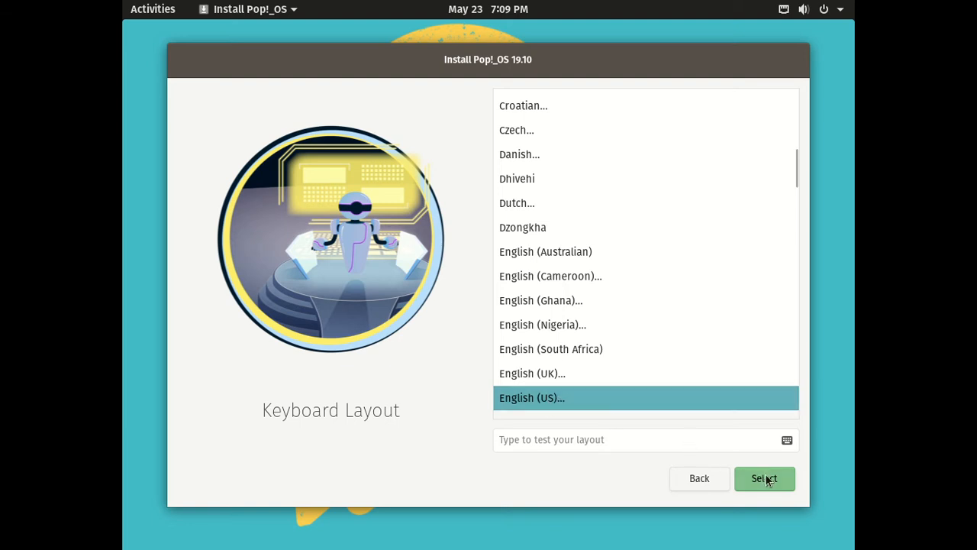
left_click(767, 479)
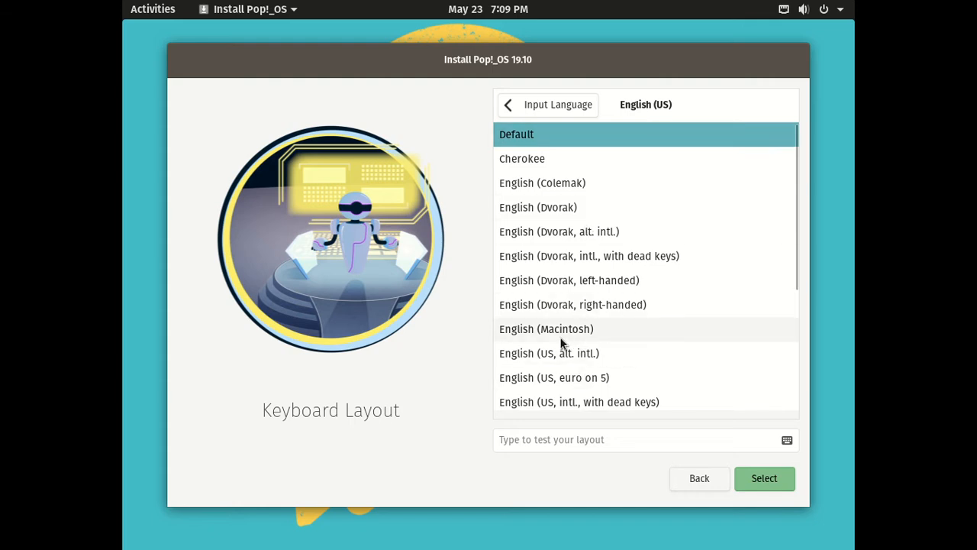
scroll(554, 221, "down", 1)
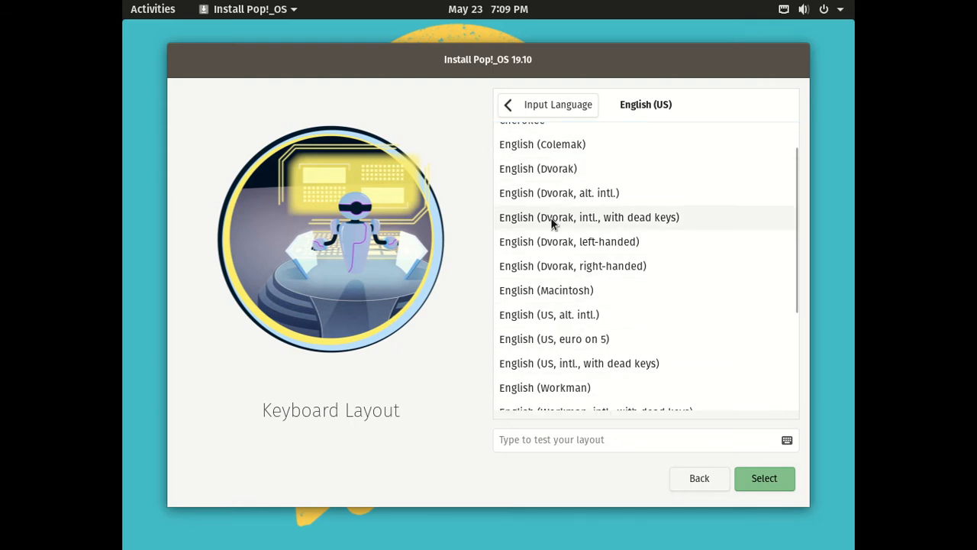
scroll(551, 221, "up", 1)
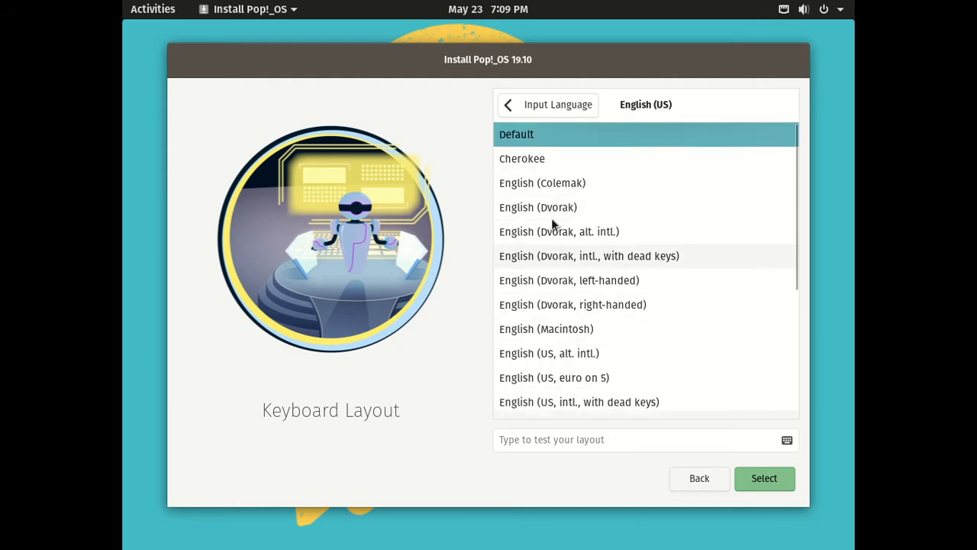
left_click(765, 475)
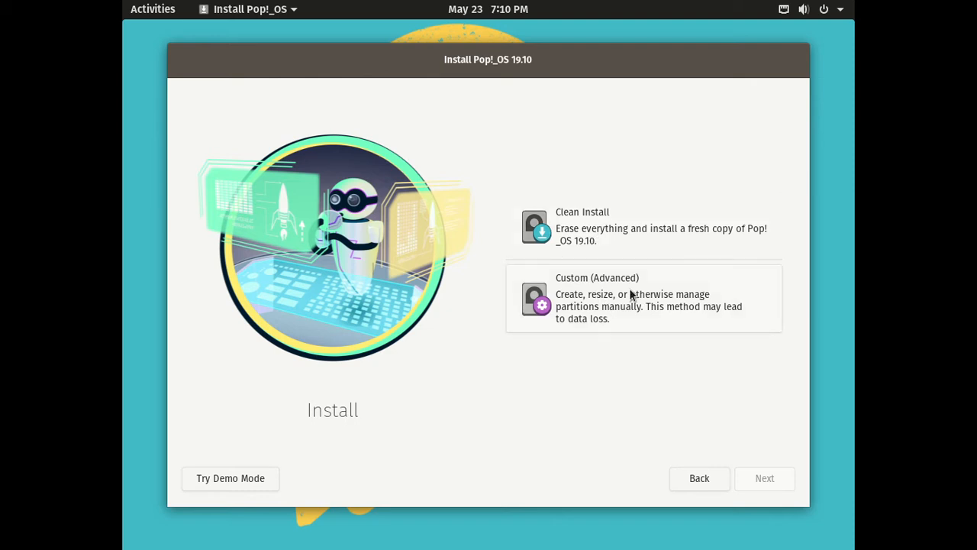
left_click(611, 306)
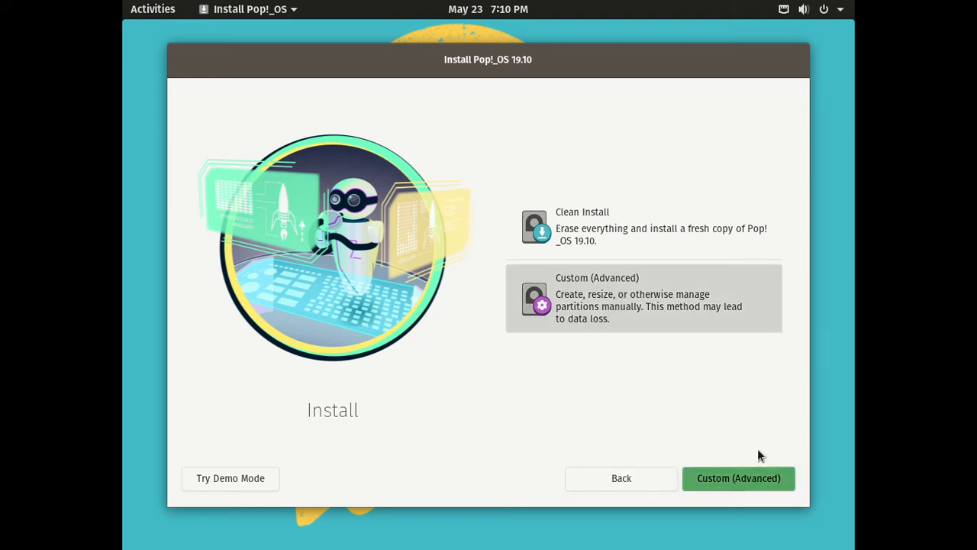
left_click(721, 478)
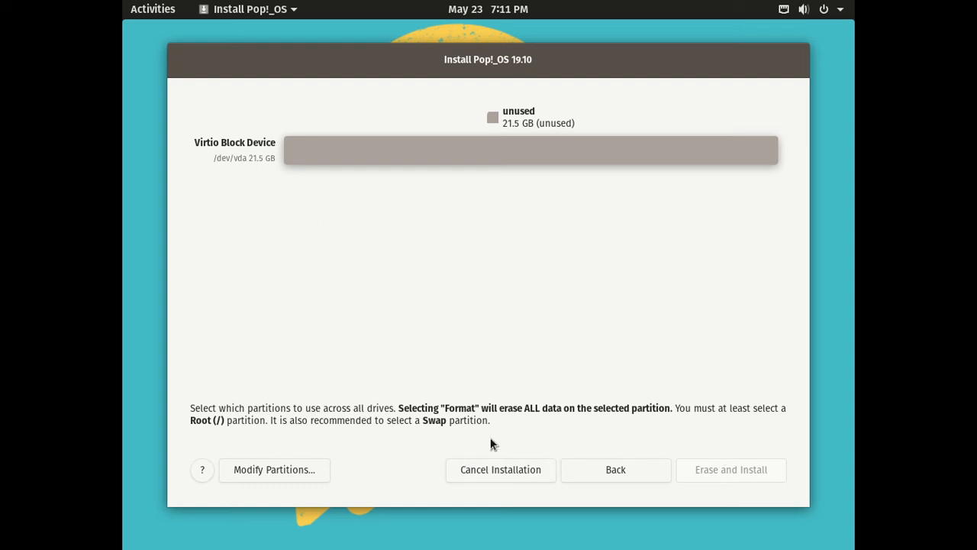
left_click(261, 469)
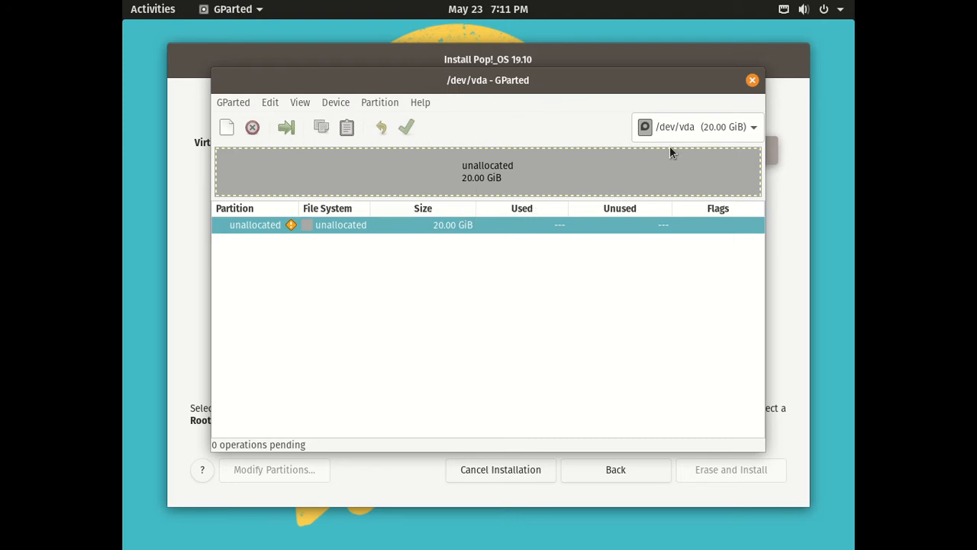
left_click(752, 79)
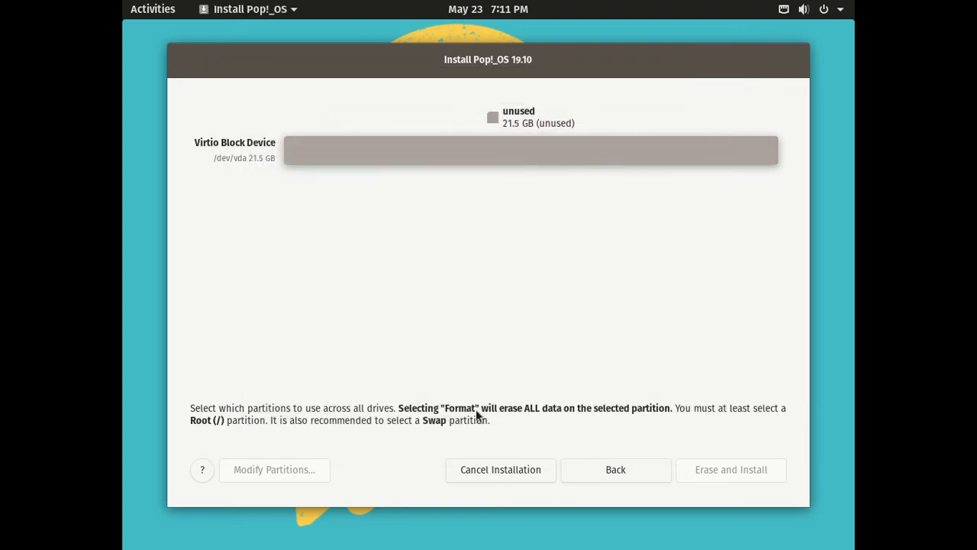
left_click(615, 469)
Start a clean install that erases the Virtio Block Device without drive encryption, and shift the installer window slightly.
left_click(577, 228)
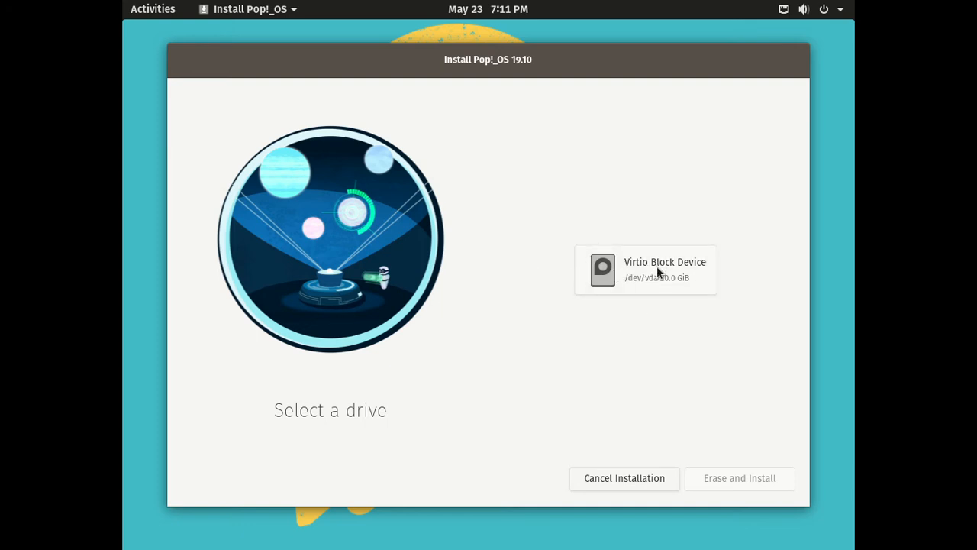
left_click(656, 266)
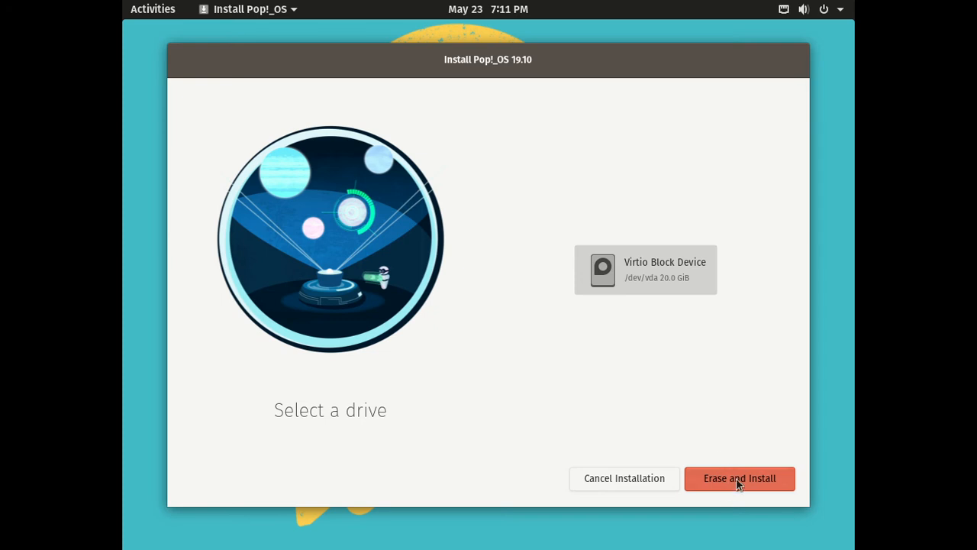
left_click(742, 479)
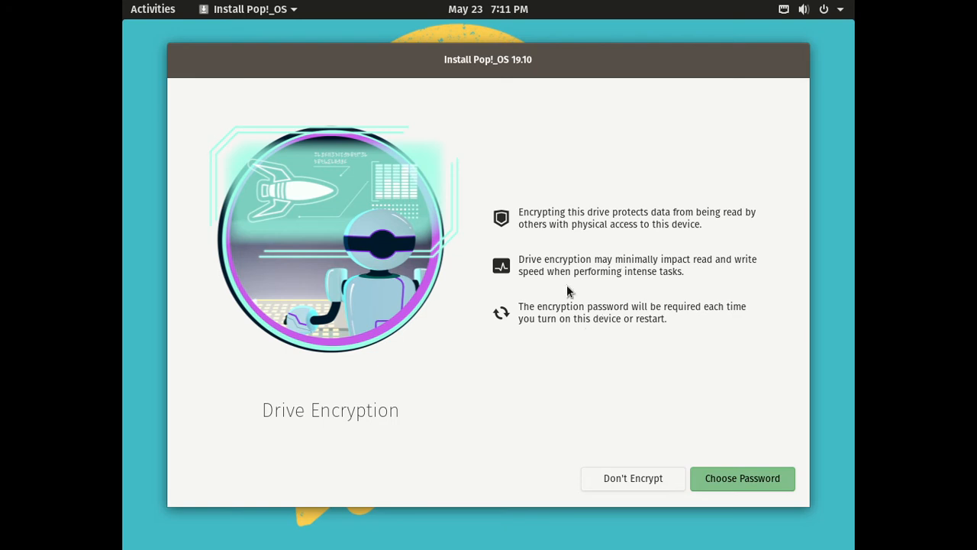
left_click(636, 478)
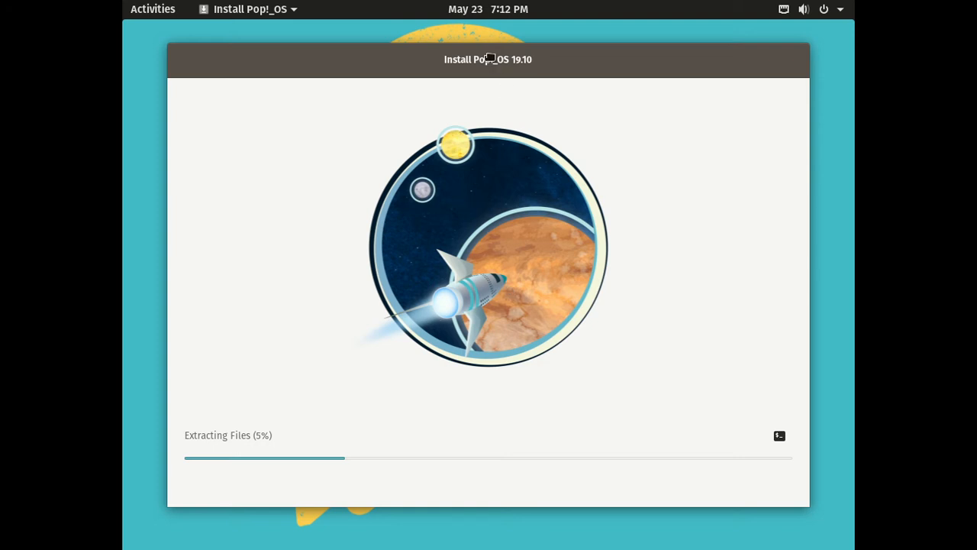
left_click_drag(489, 59, 522, 71)
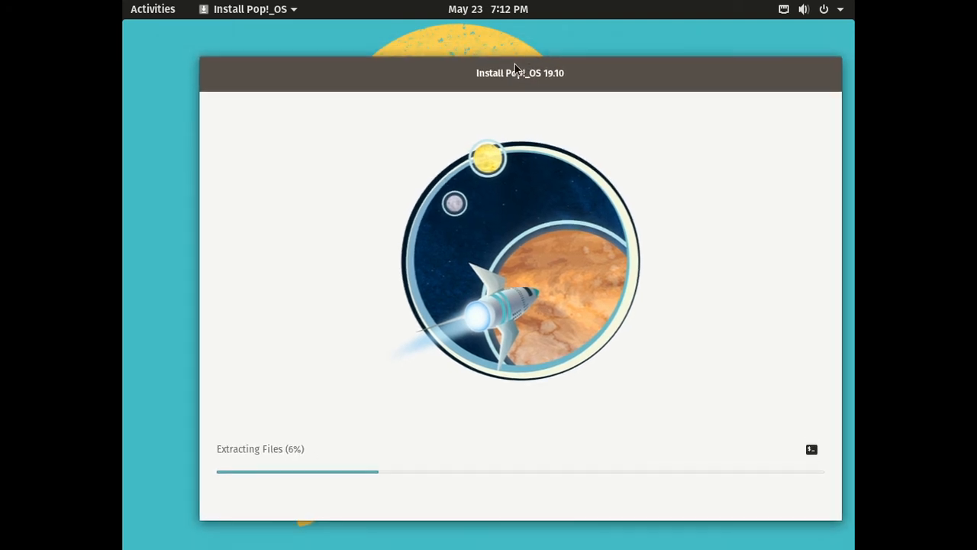
Check the live session's network connection by pinging 8.8.8.8 from a terminal, and stop the ping.
left_click(155, 13)
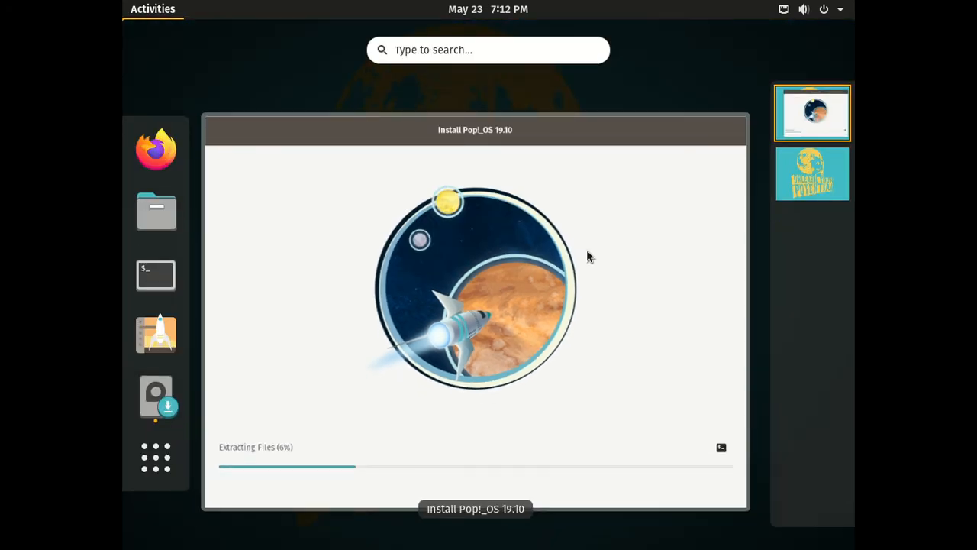
left_click(157, 273)
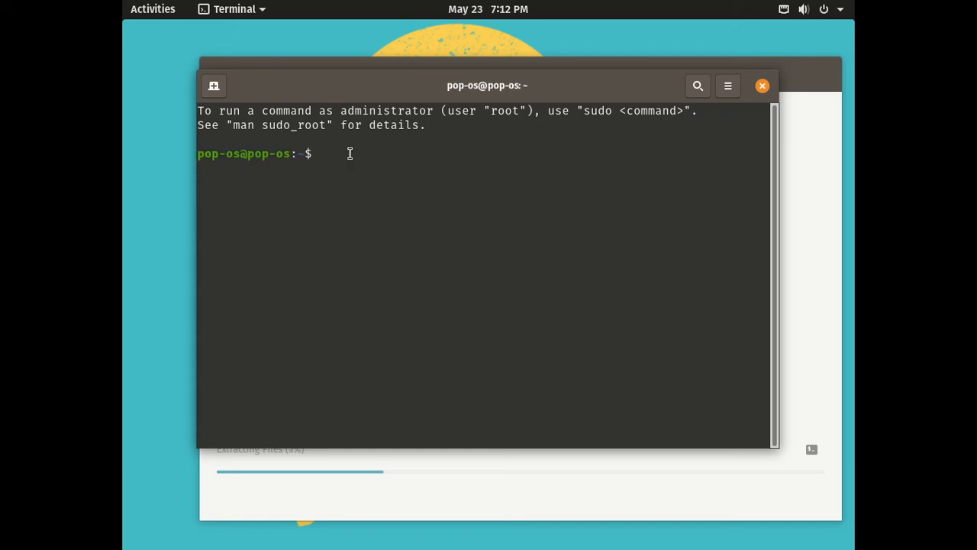
type("ping 8.8.8.8")
key("Return")
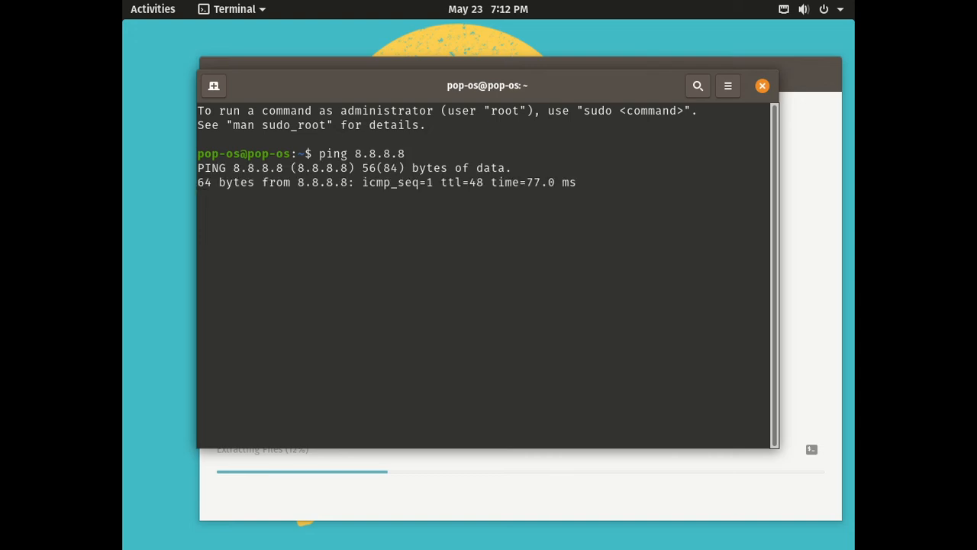
key("ctrl+c")
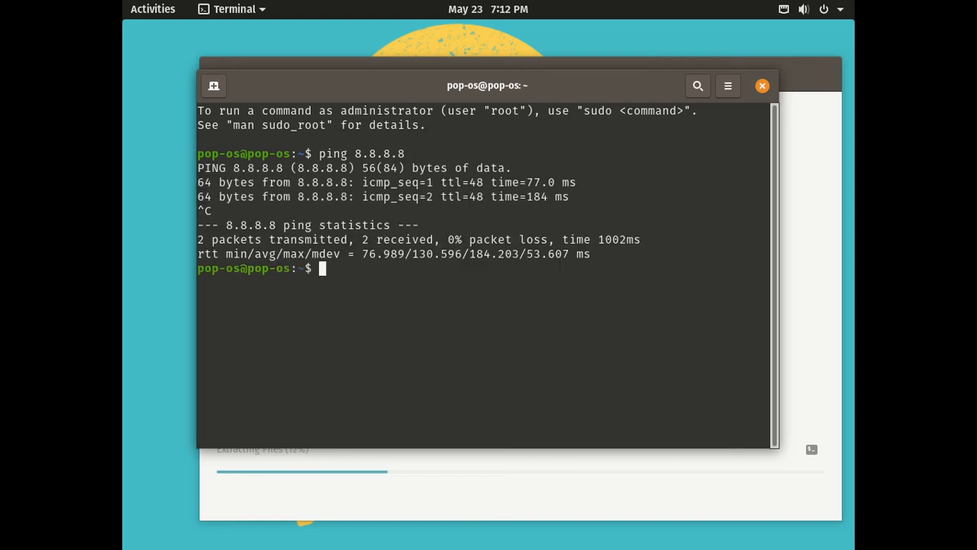
Look through the live session's full application list, including the Utilities folder, and return to the terminal window.
left_click(141, 13)
left_click(161, 461)
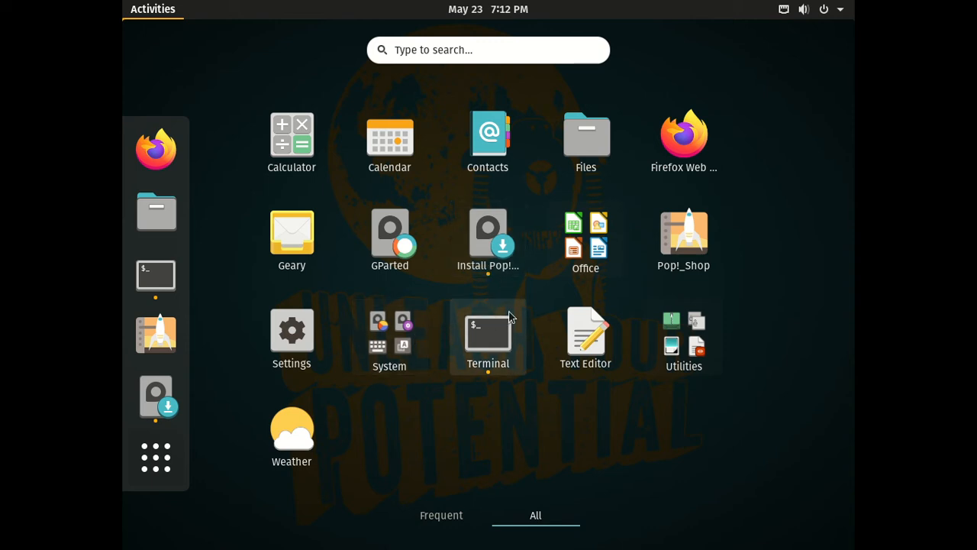
left_click(666, 338)
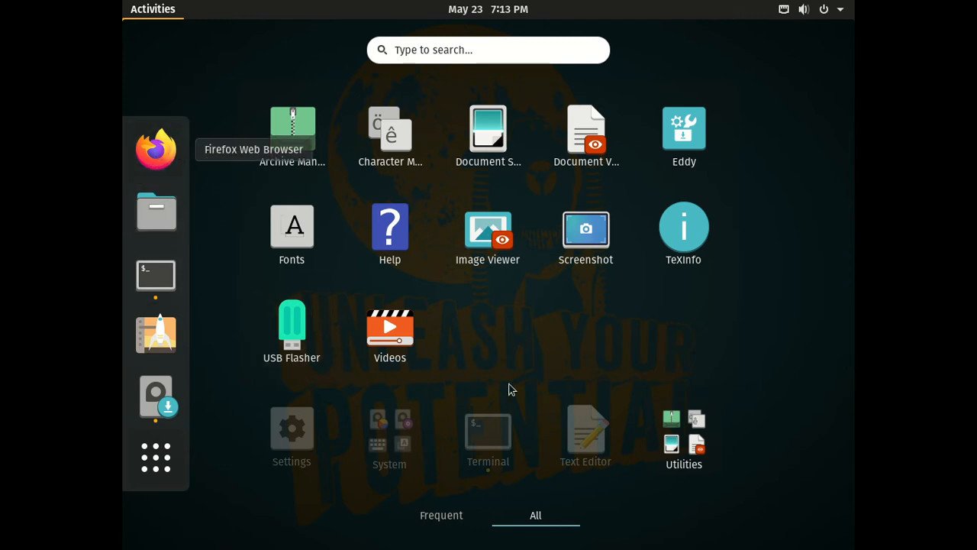
left_click(160, 460)
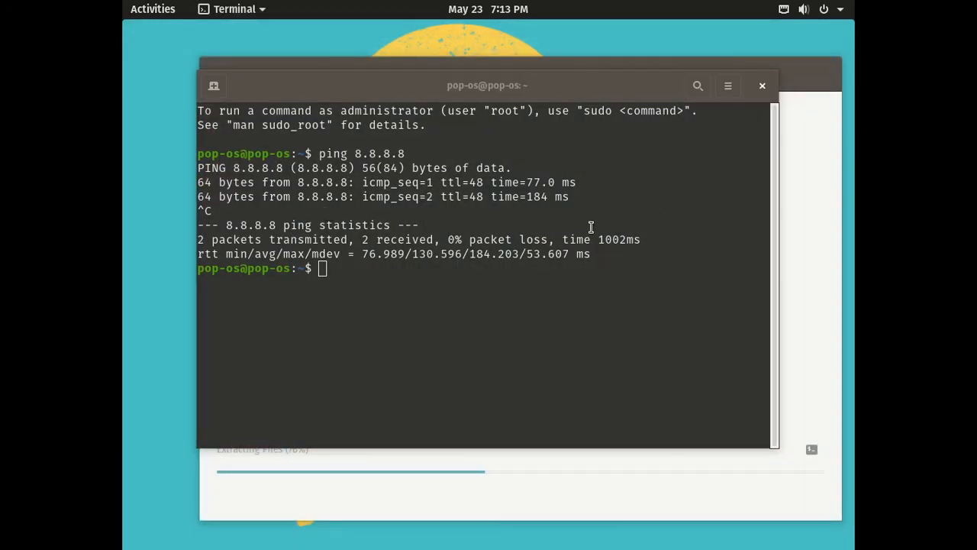
left_click(371, 268)
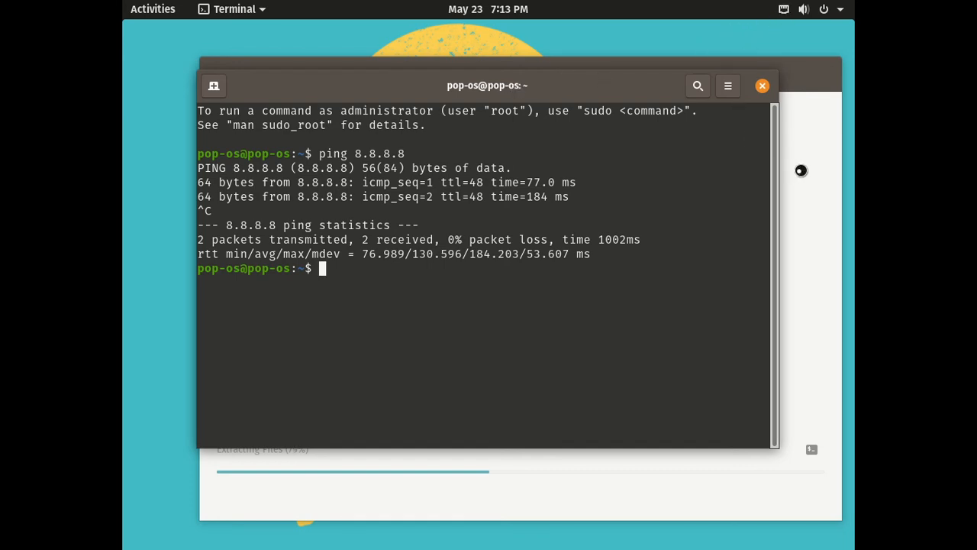
Move the overlapping terminal and Firefox windows apart, and close Firefox with all its tabs as well as the terminal.
left_click_drag(491, 87, 476, 68)
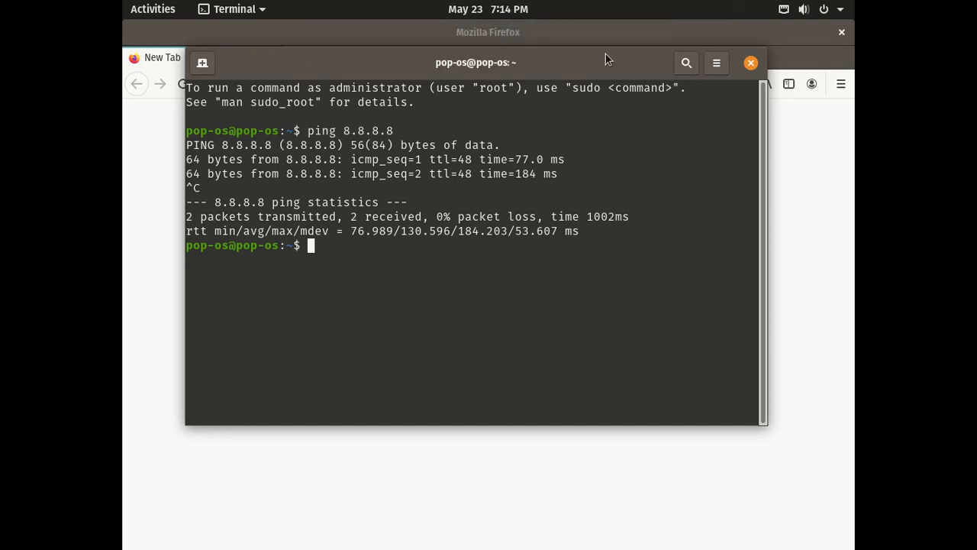
left_click_drag(581, 60, 581, 136)
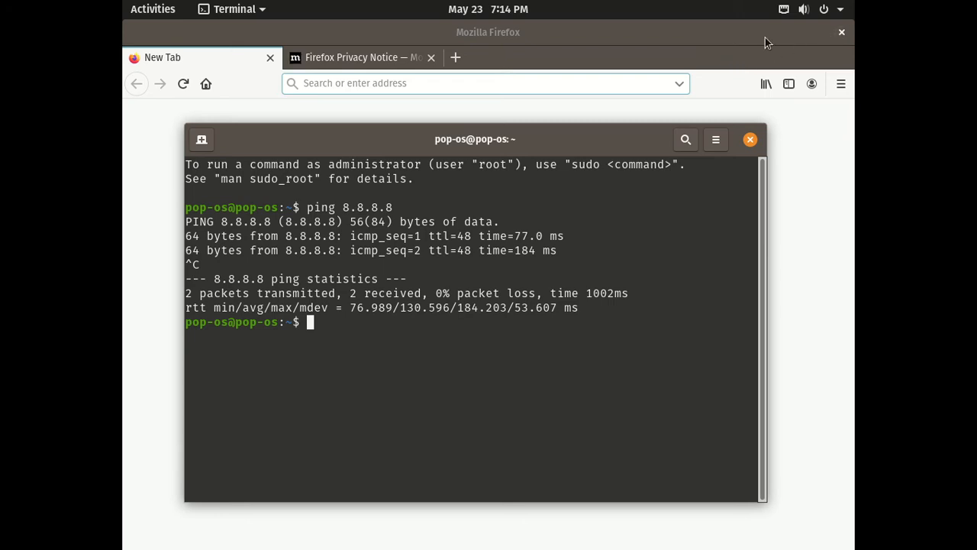
left_click_drag(653, 37, 569, 58)
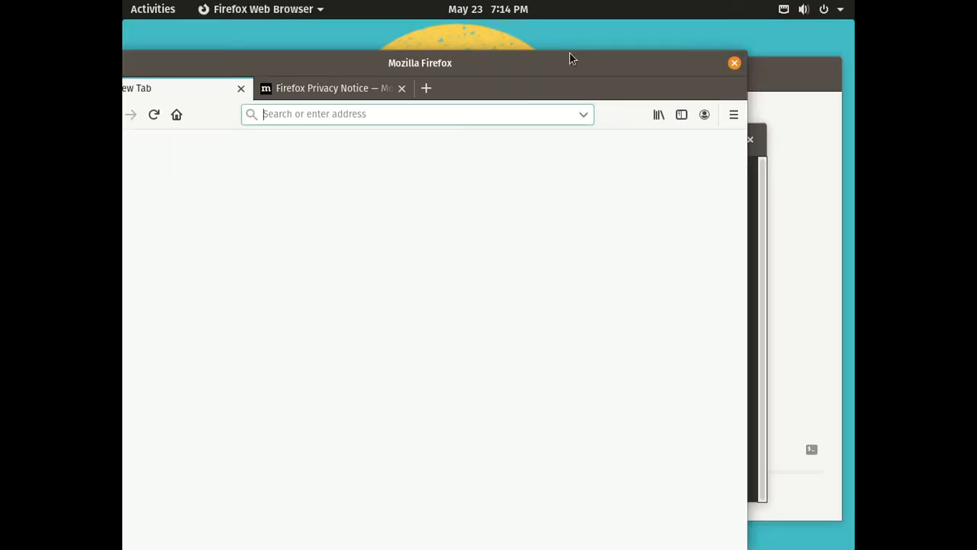
left_click(734, 63)
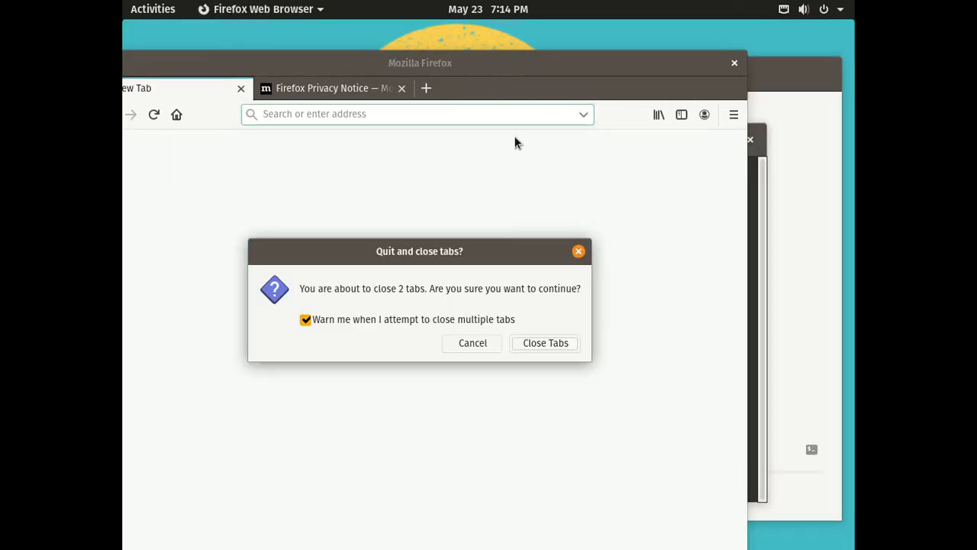
left_click(527, 342)
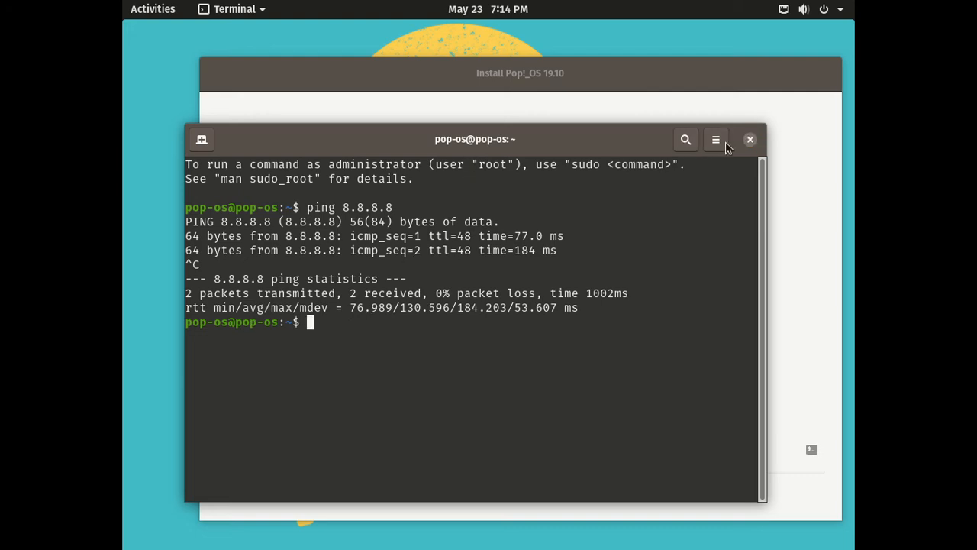
left_click(750, 140)
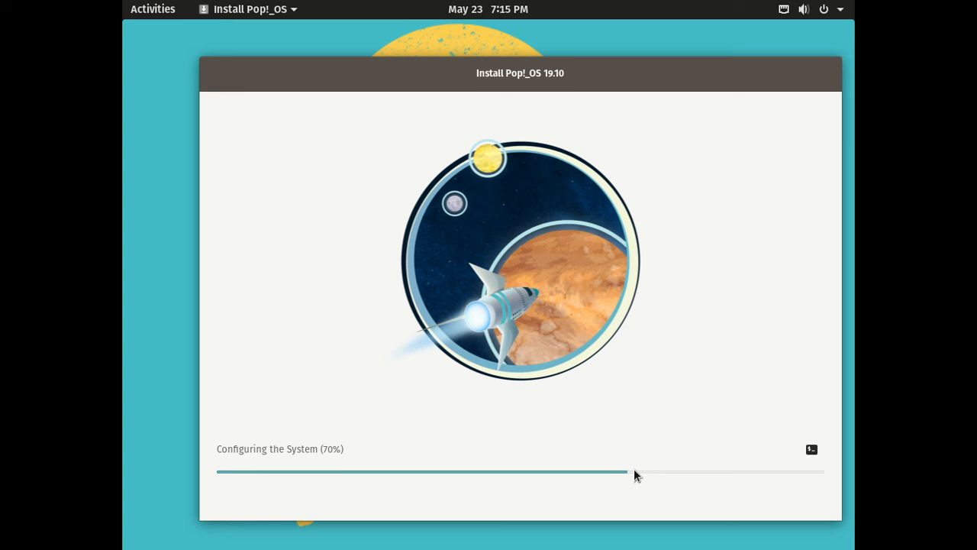
Clear the Pop!_OS 20.04 upgrade notification from the live session's notification list and close the list.
left_click(474, 13)
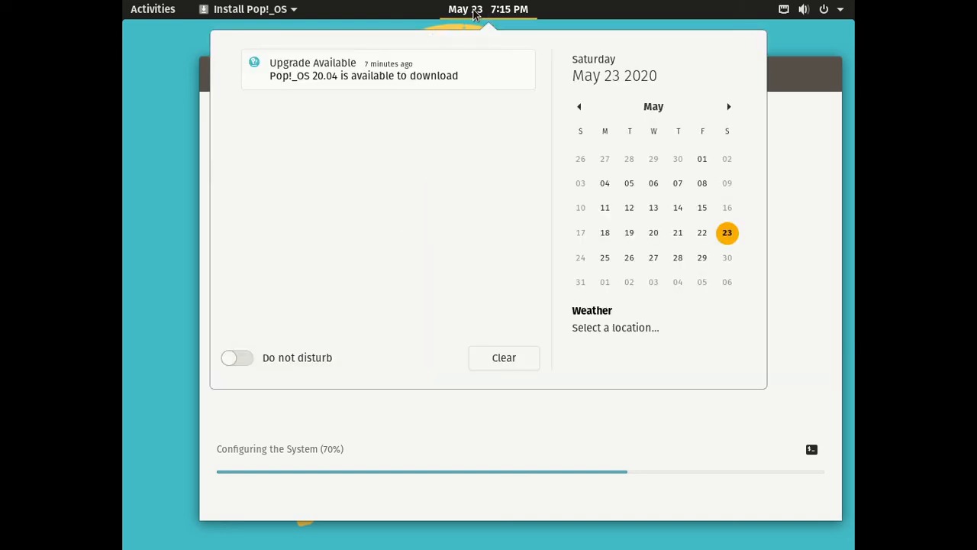
left_click(505, 357)
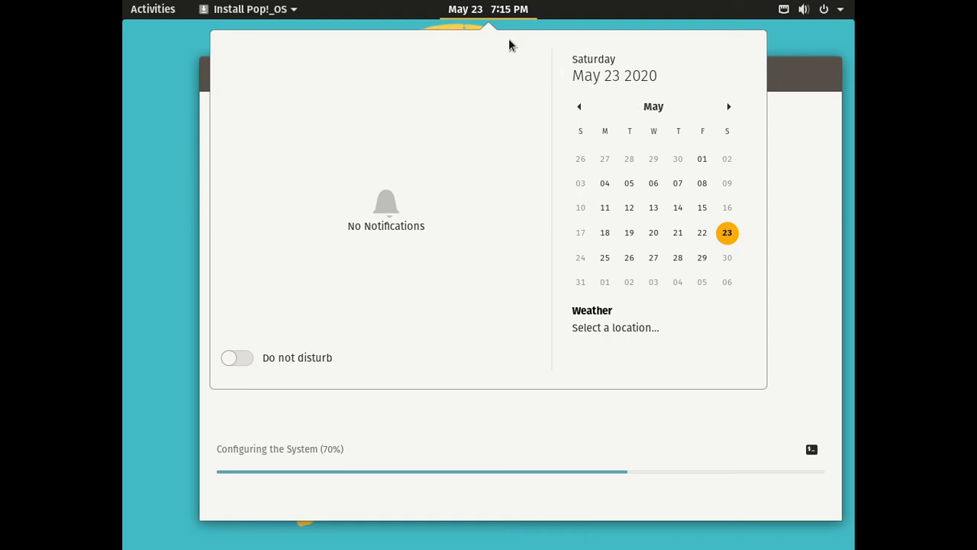
left_click(486, 13)
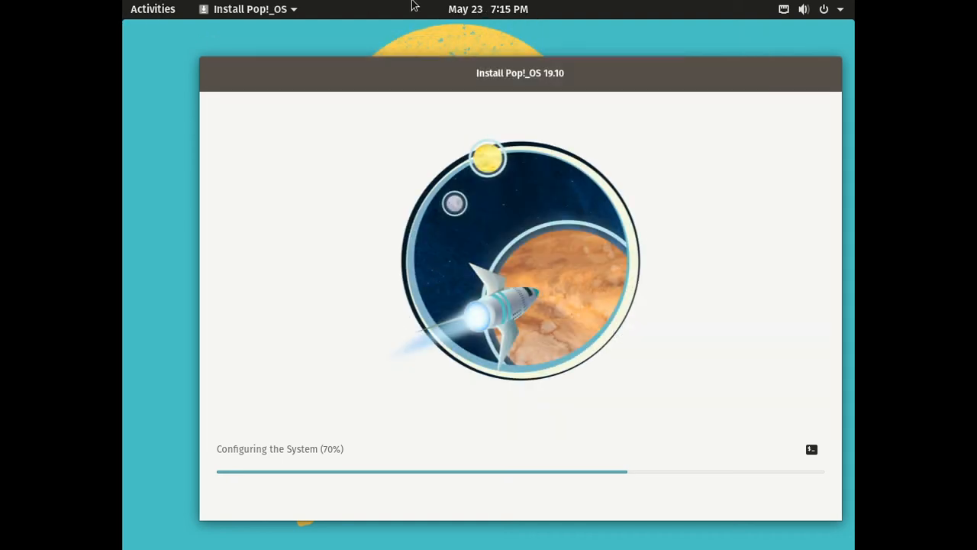
Leave full screen and rearrange the Virtual Machine Manager and PopOS console windows to view the installer's progress.
left_click(474, 14)
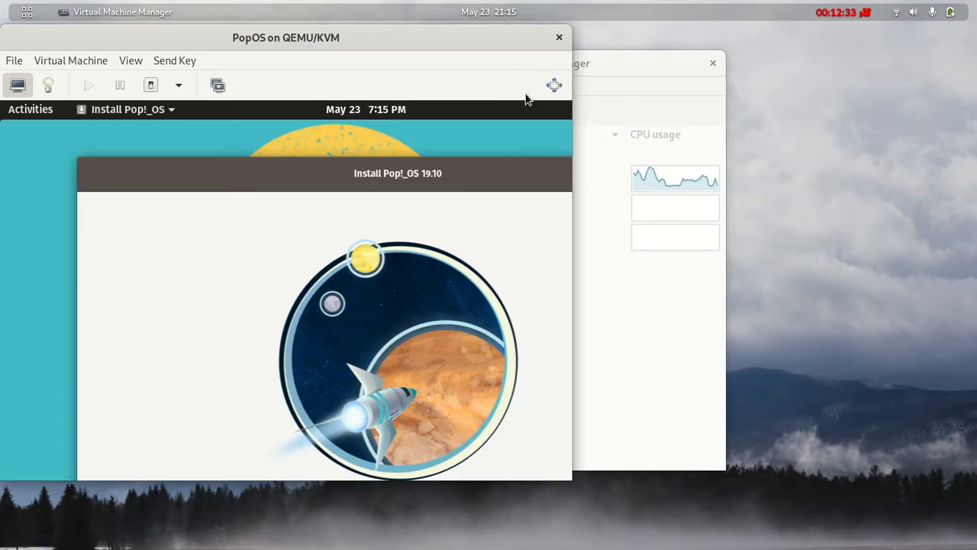
left_click_drag(596, 64, 839, 46)
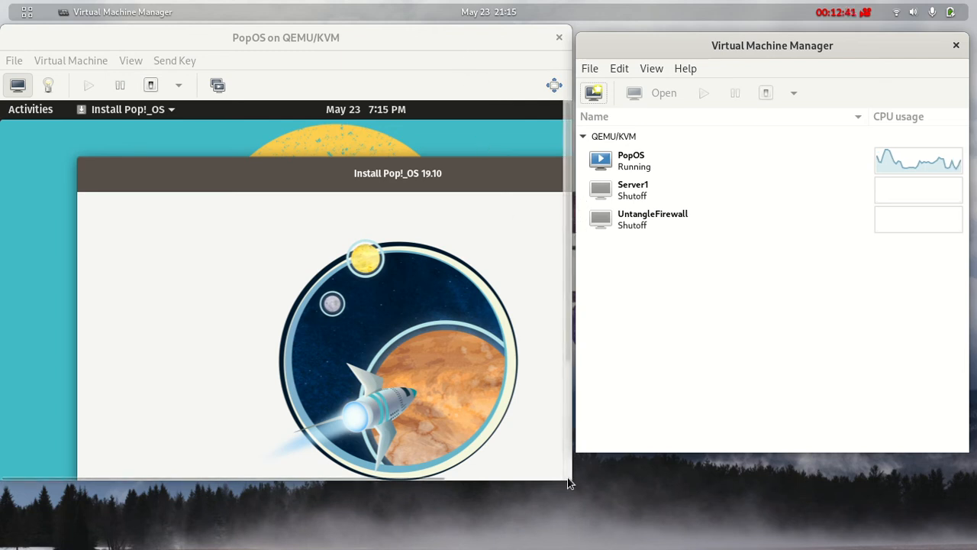
left_click_drag(324, 34, 508, 55)
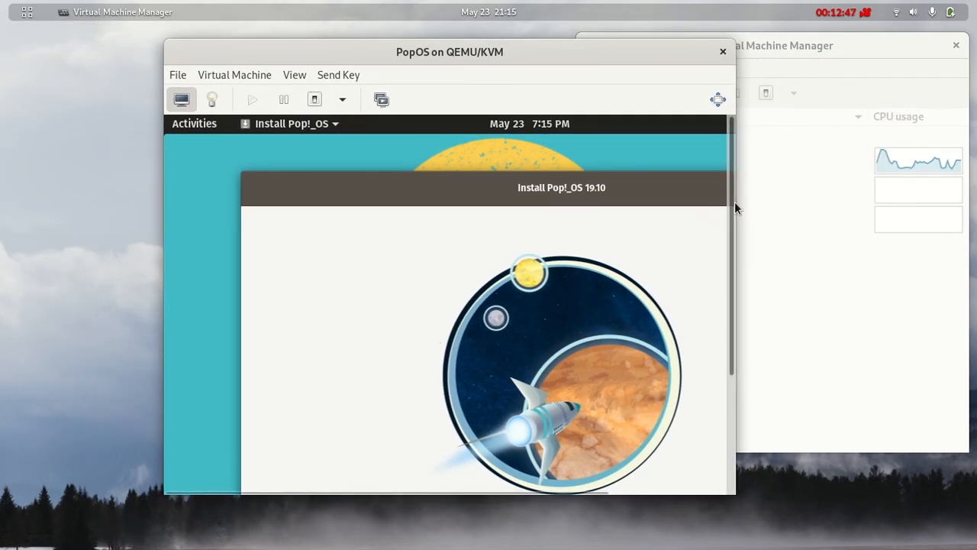
left_click_drag(733, 203, 730, 351)
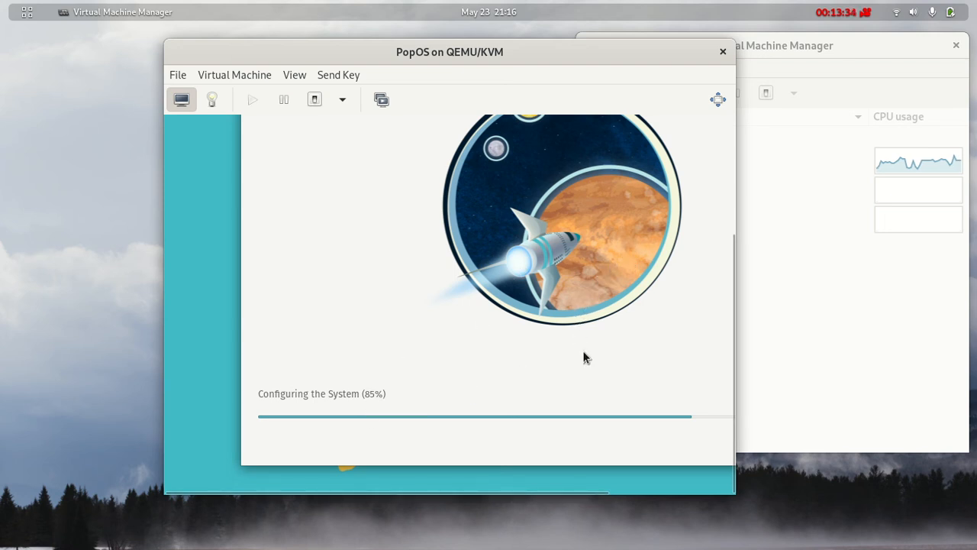
Maximize the PopOS console window on the host desktop and show the console full screen.
left_click(716, 100)
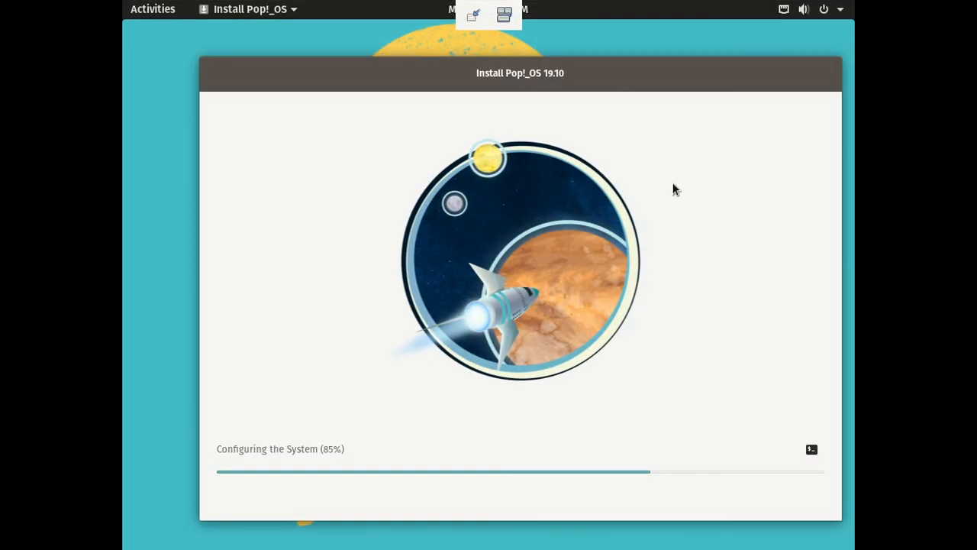
left_click(473, 15)
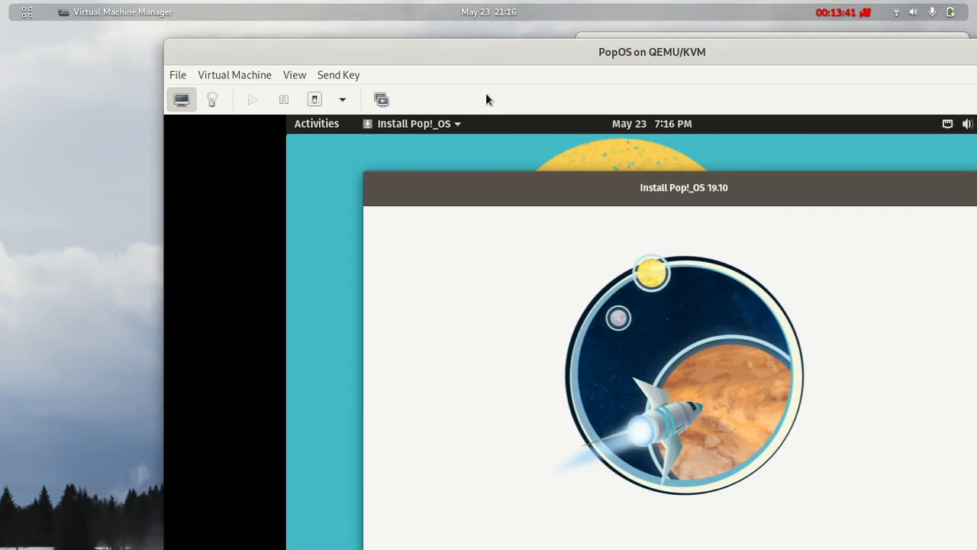
double_click(636, 50)
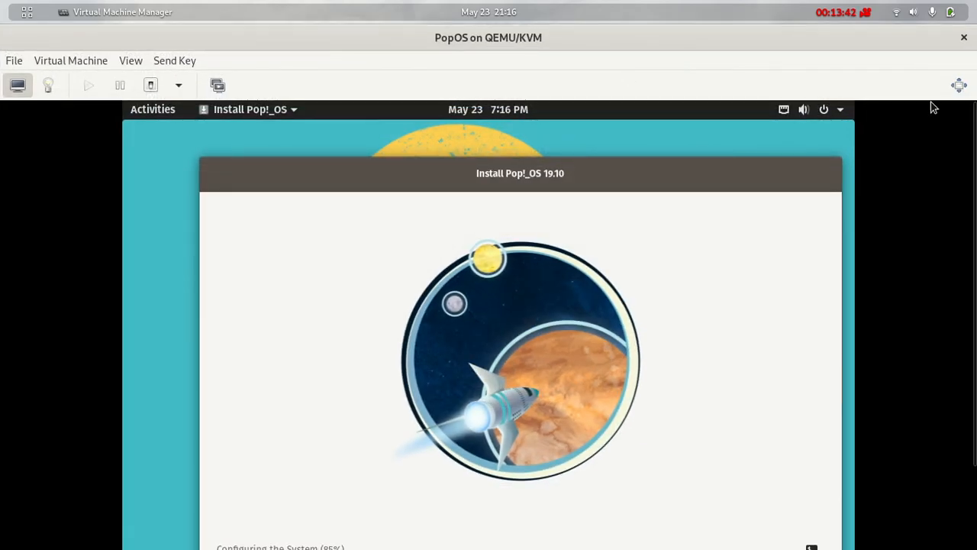
left_click(958, 85)
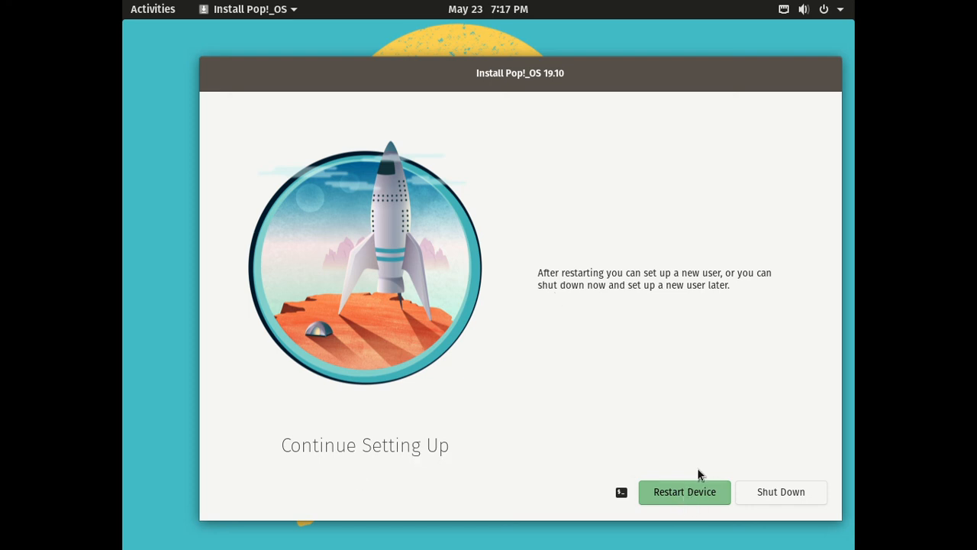
Restart the virtual machine from the finished installer, briefly leave full screen, and show the console full screen again.
left_click(677, 493)
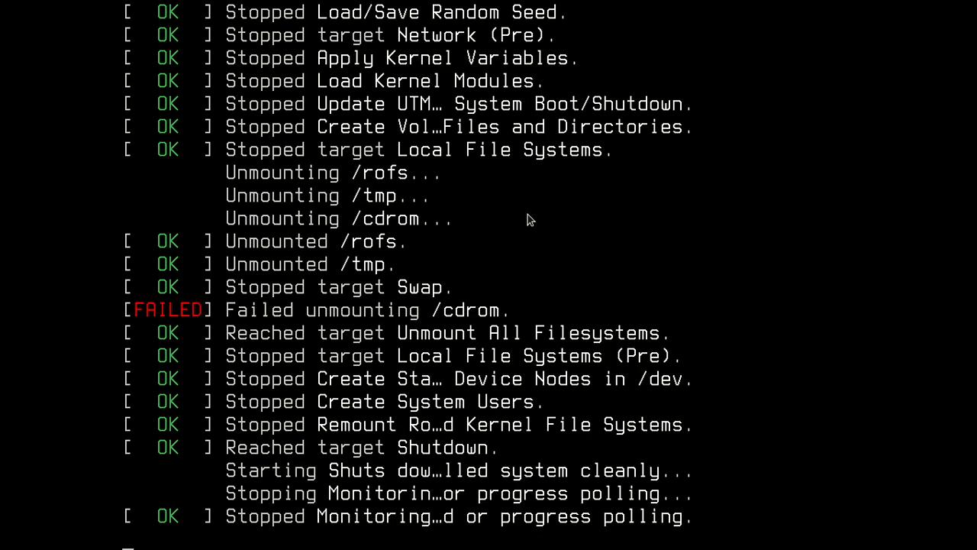
left_click(472, 18)
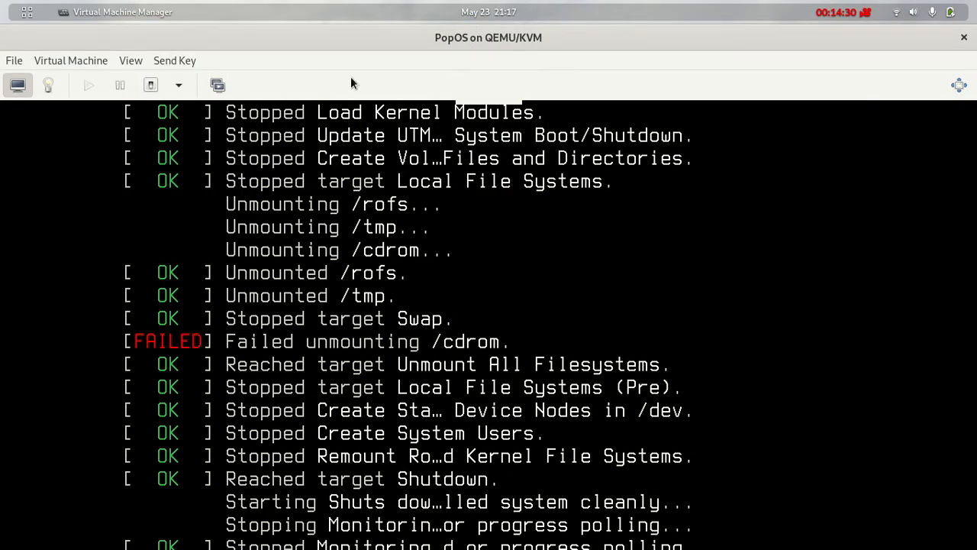
left_click(132, 60)
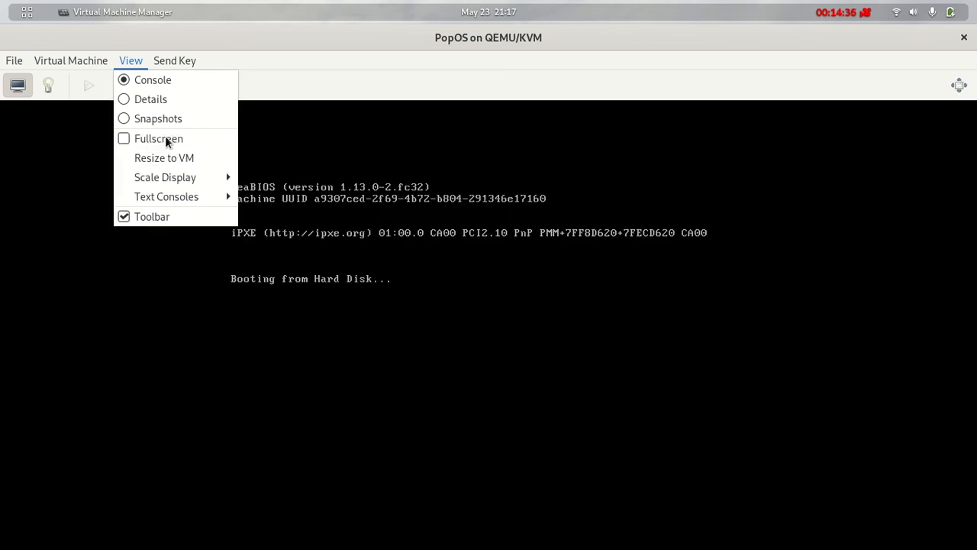
left_click(141, 138)
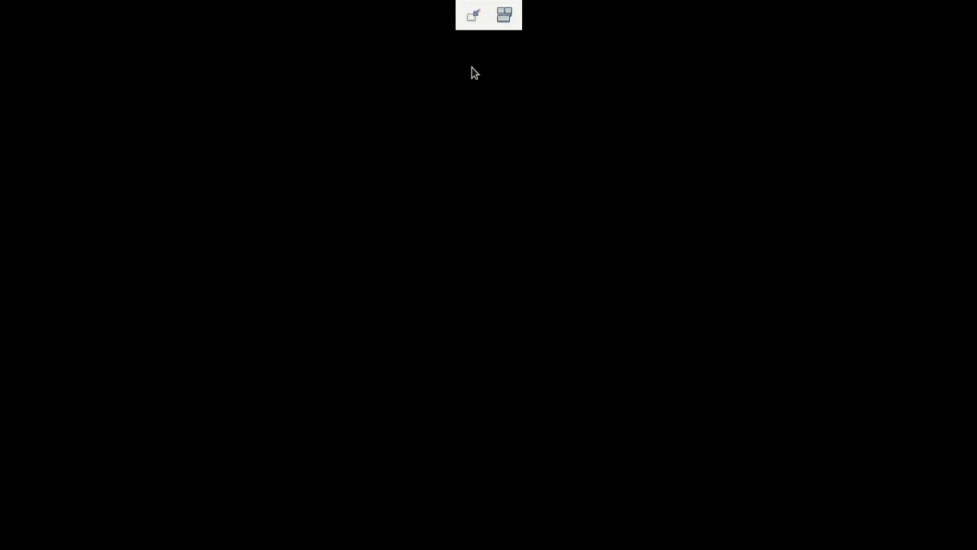